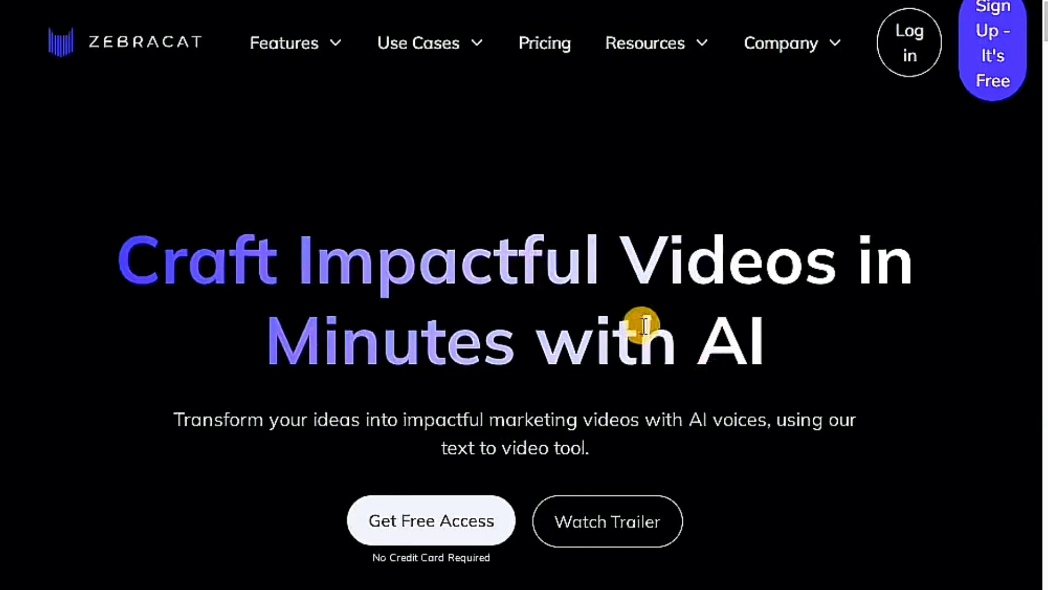
Browse the Zebracat homepage and sign up for a free account via 'Sign Up - It's Free'
scroll(640, 336, "down", 8)
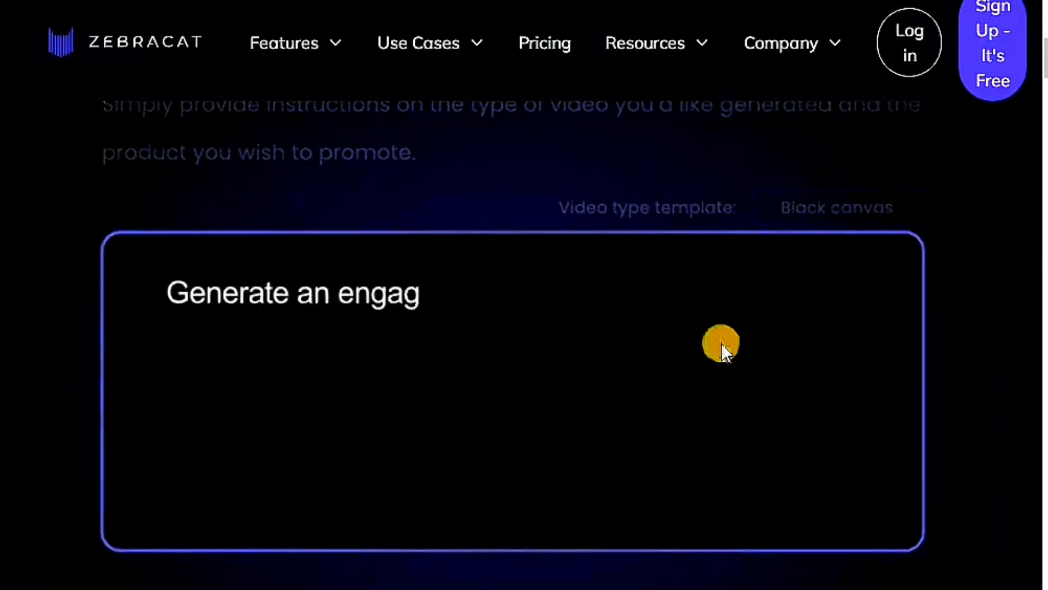
scroll(559, 434, "up", 8)
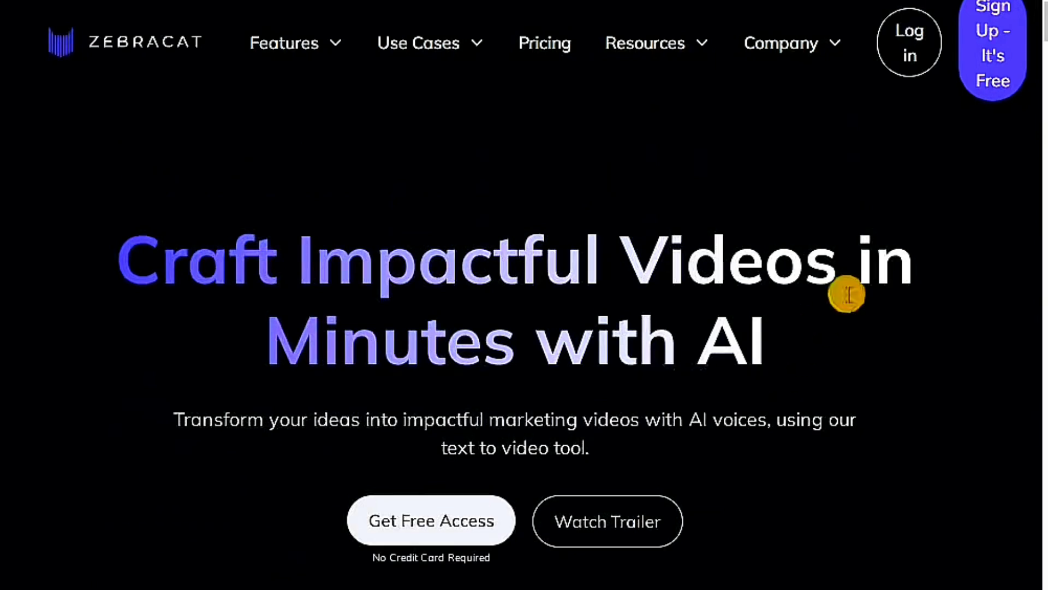
left_click(999, 72)
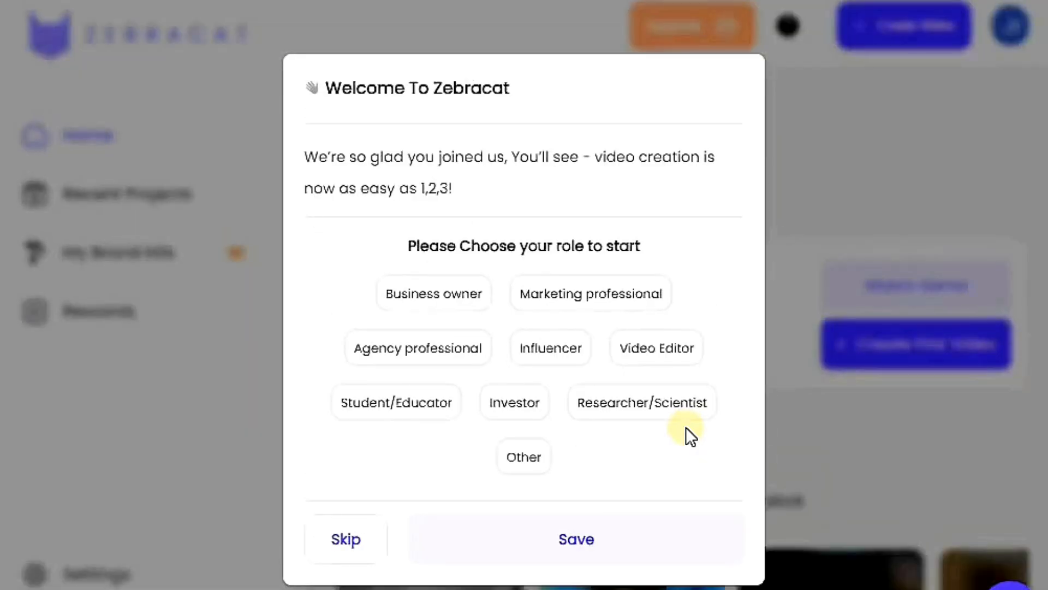
Skip the role question and choose Create First Video on the dashboard
left_click(364, 543)
scroll(563, 306, "down", 3)
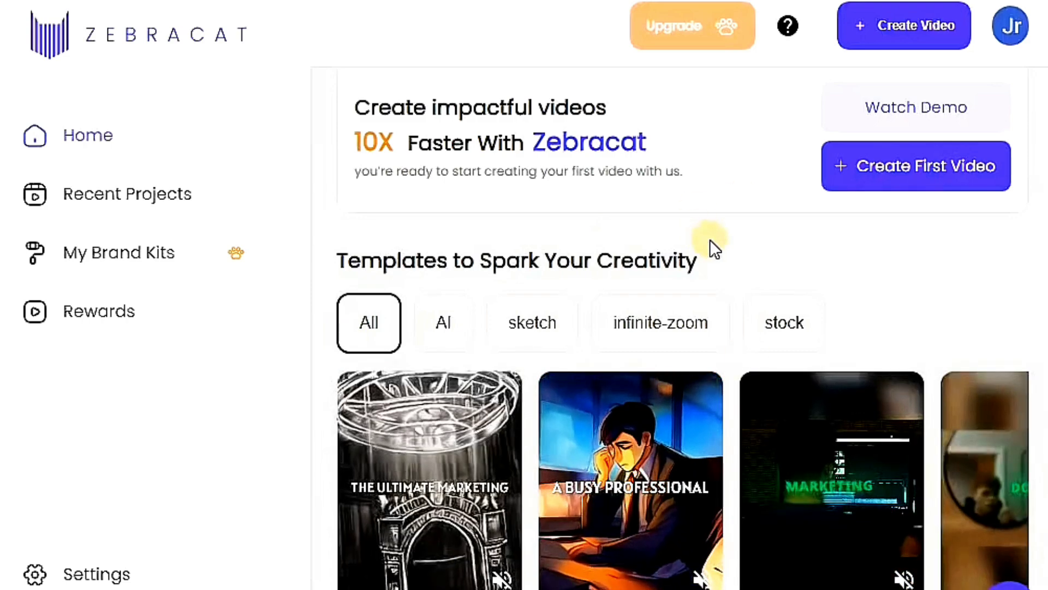
scroll(710, 239, "up", 3)
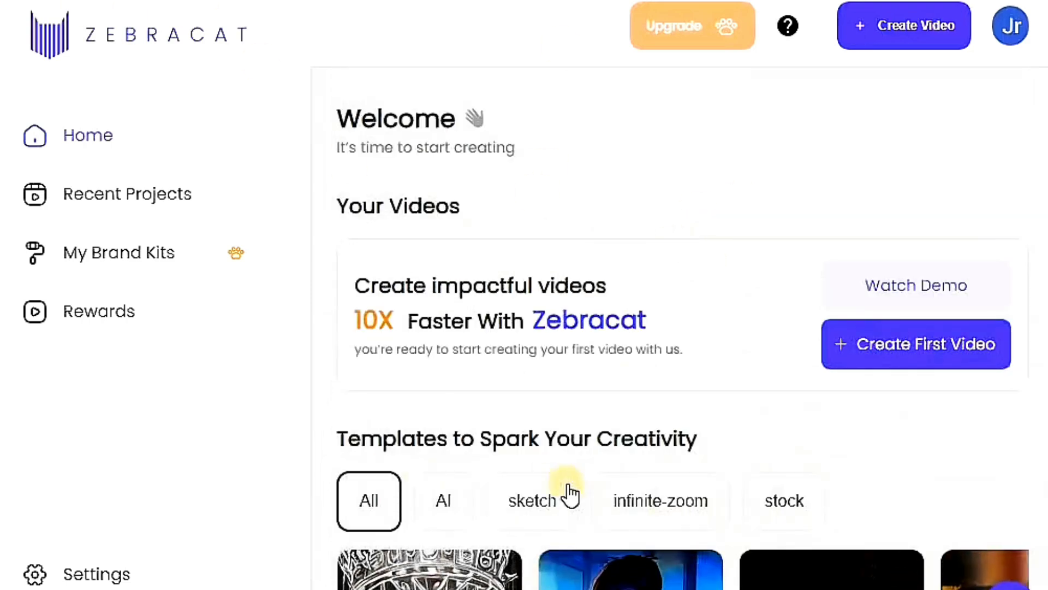
scroll(568, 491, "down", 3)
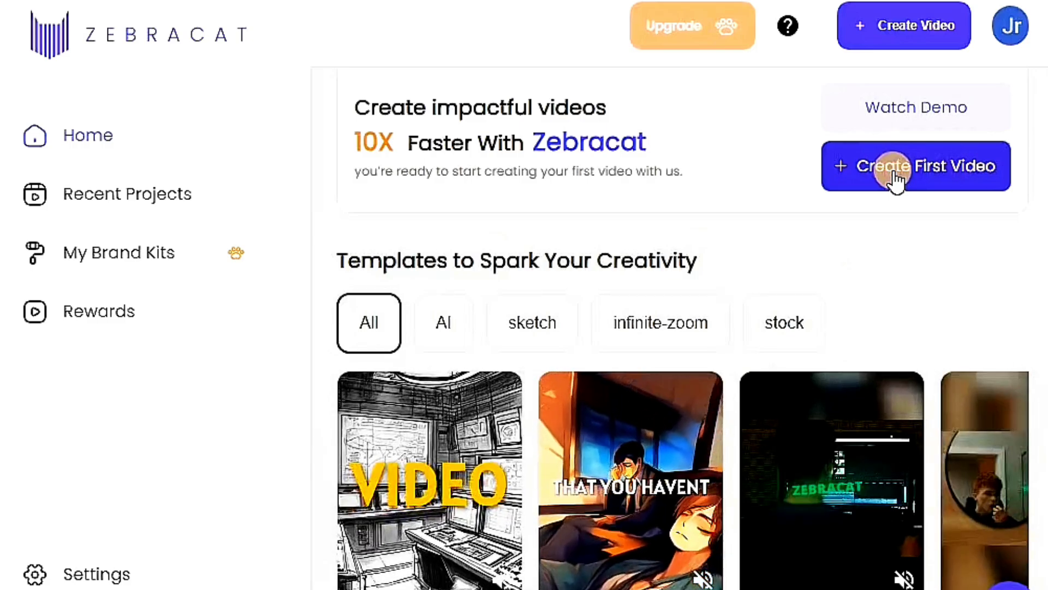
left_click(895, 173)
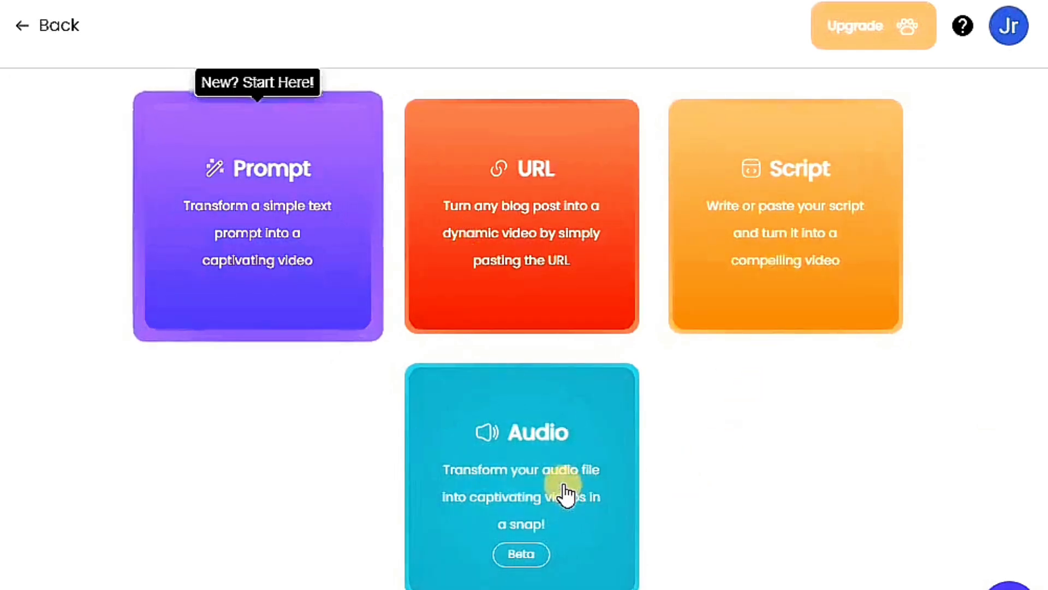
Start a Prompt-based video and paste the history story idea prompt
left_click(295, 221)
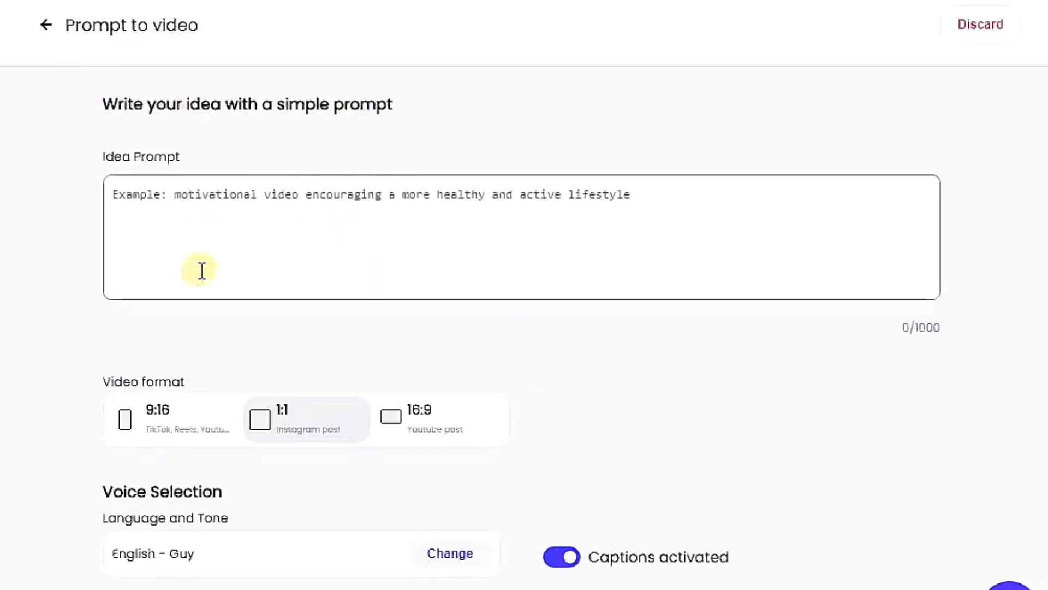
scroll(201, 270, "down", 15)
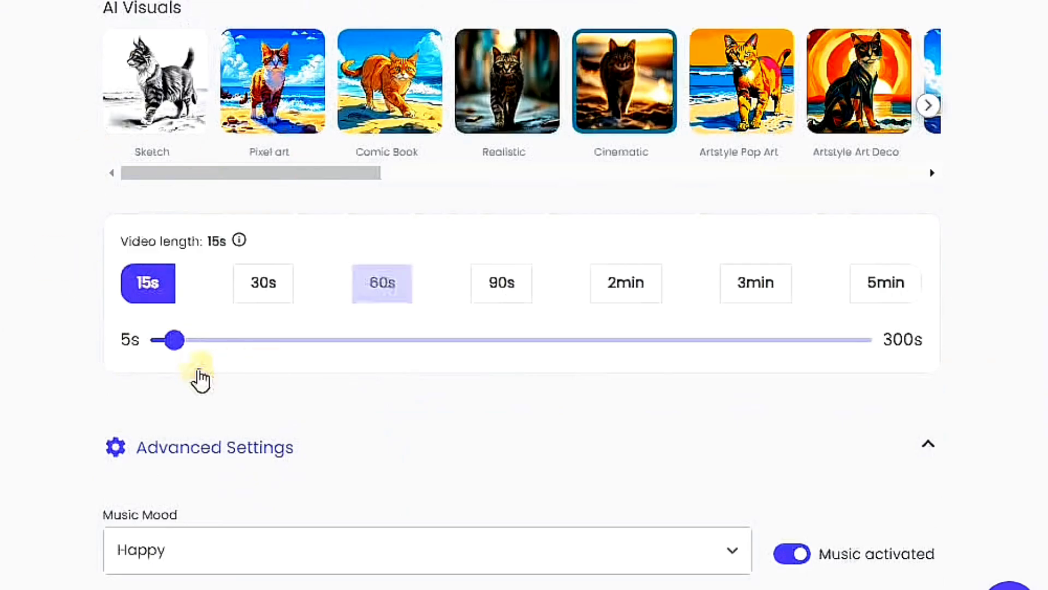
scroll(421, 351, "down", 6)
scroll(363, 510, "up", 20)
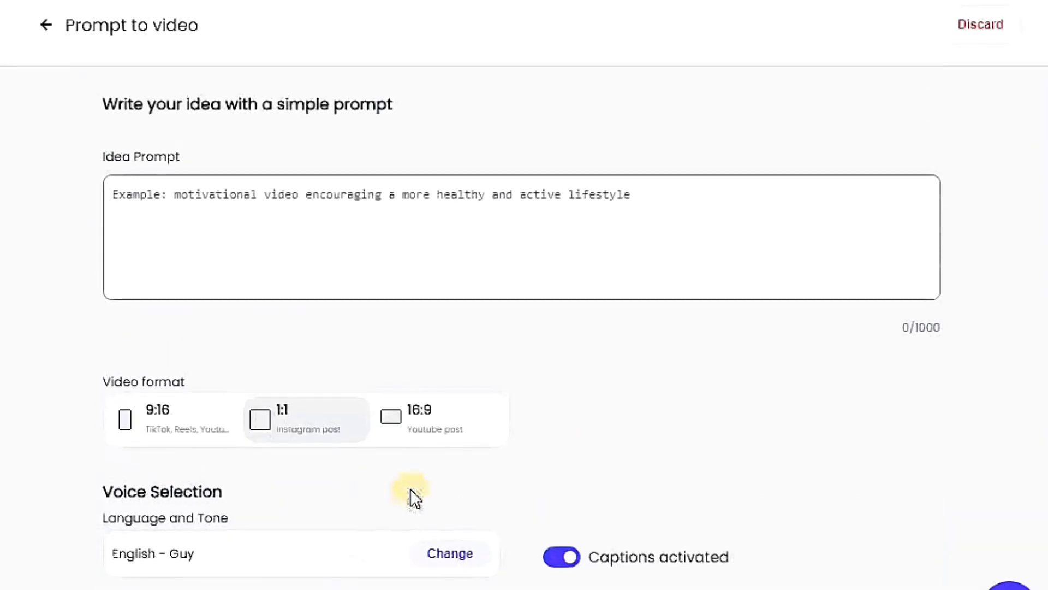
left_click(604, 277)
type("Make me a story about history")
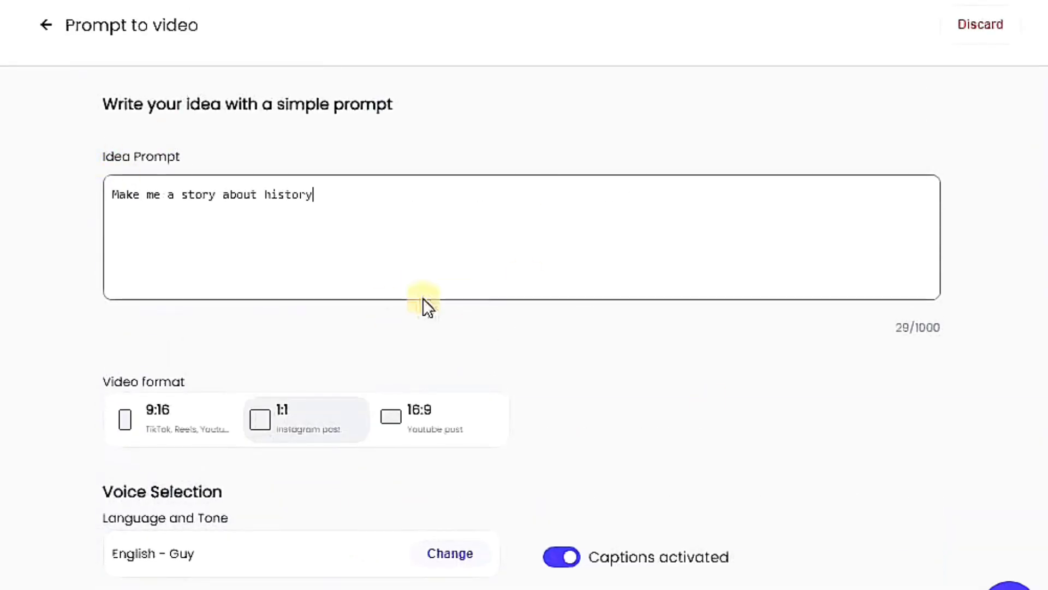
Set the video to 9:16 vertical format and bring up the Voice Selection list
left_click_drag(127, 194, 93, 197)
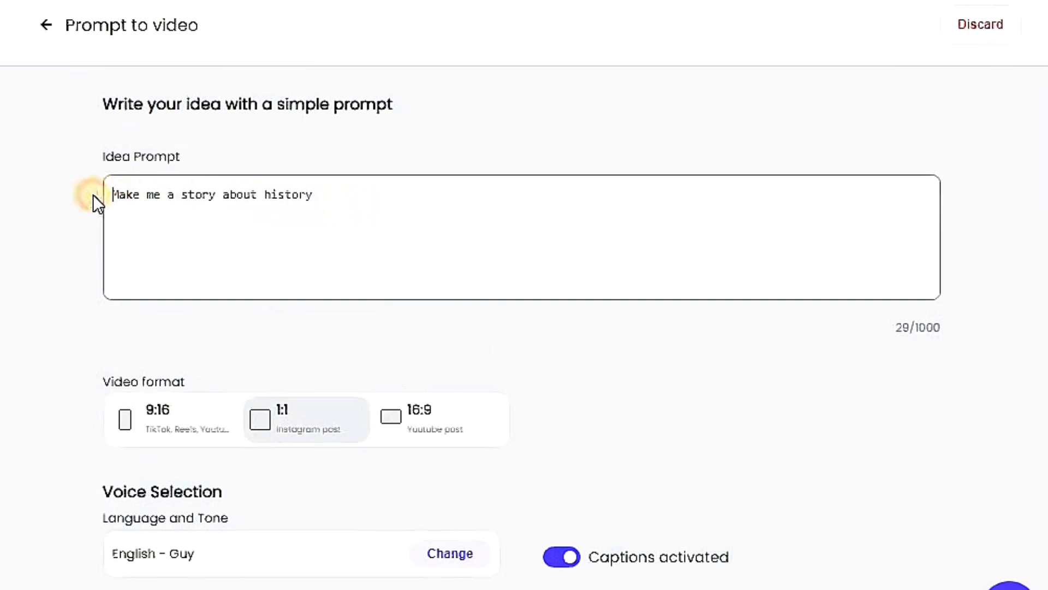
scroll(436, 326, "down", 2)
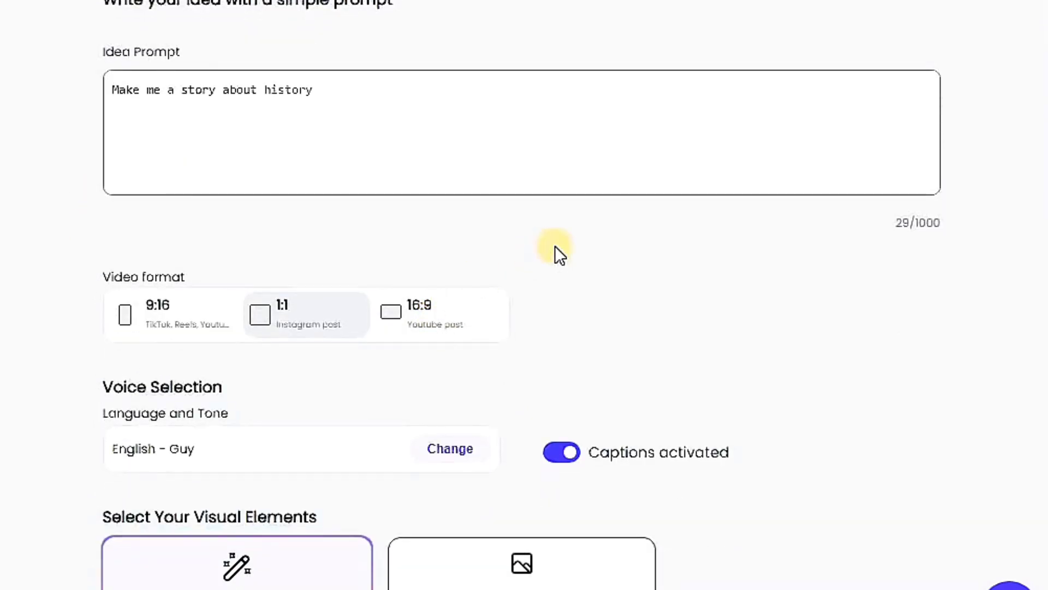
scroll(688, 184, "down", 2)
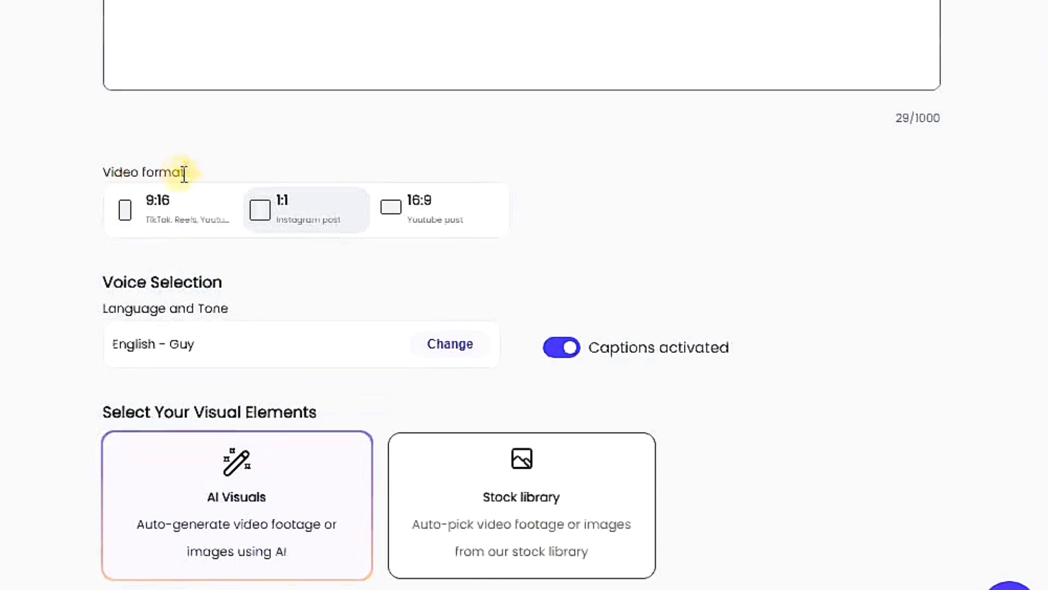
left_click(125, 212)
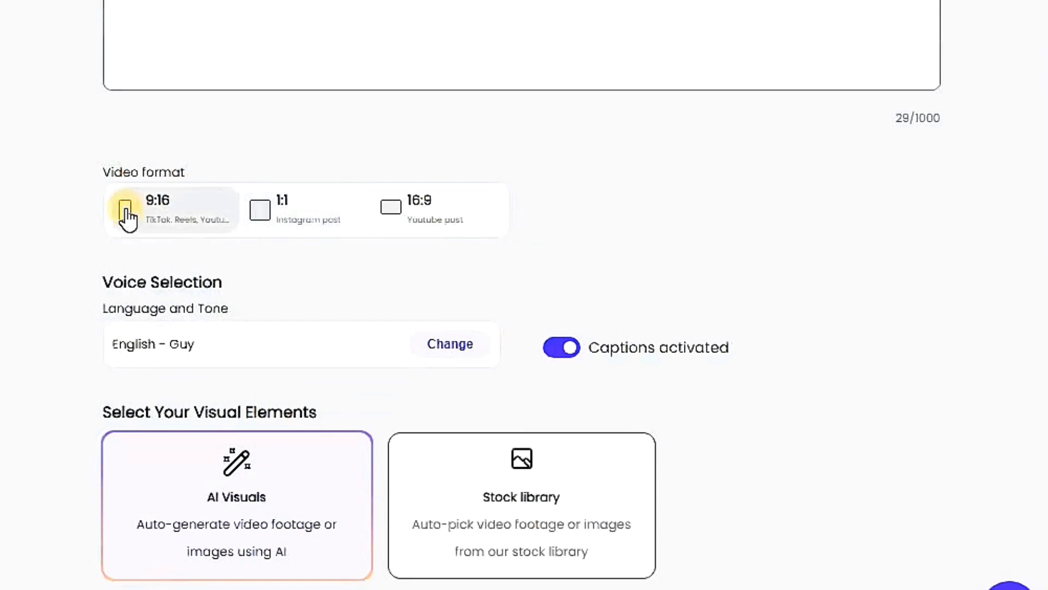
scroll(221, 279, "down", 2)
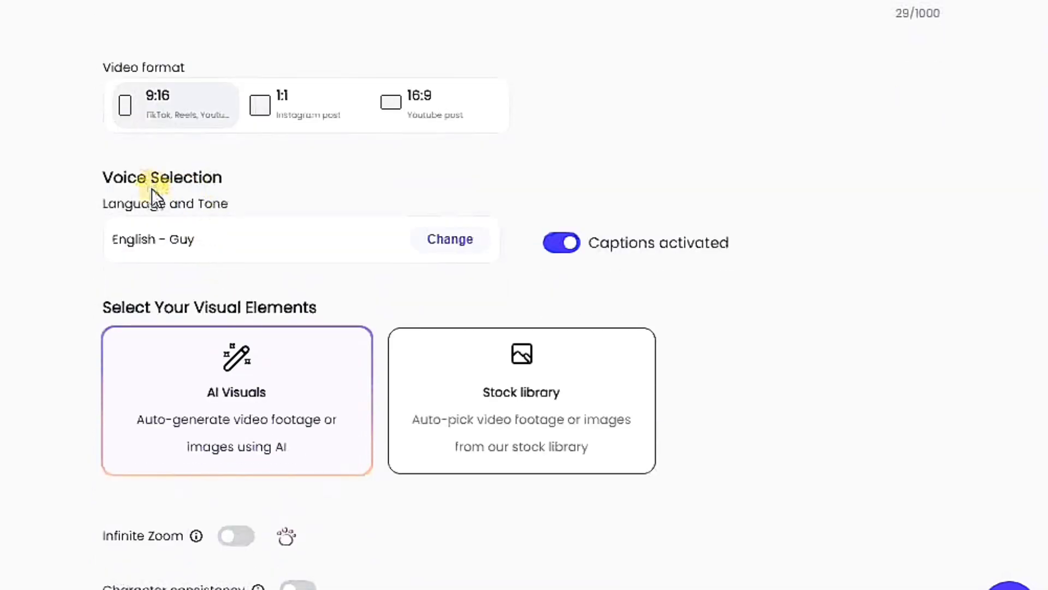
mouse_move(103, 173)
left_mouse_down()
mouse_move(223, 176)
mouse_move(112, 179)
left_mouse_up()
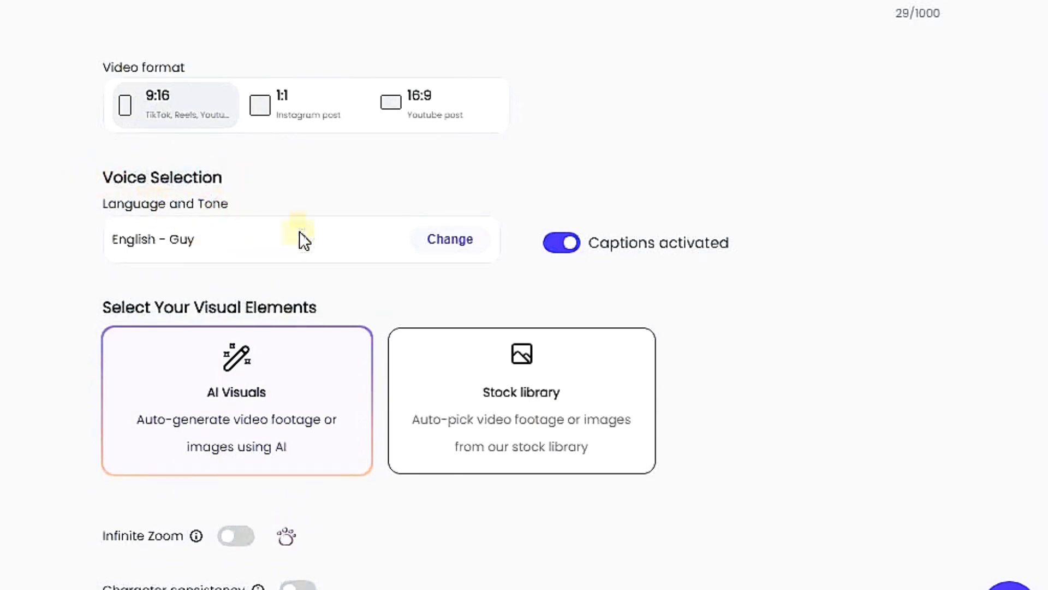
left_click(451, 240)
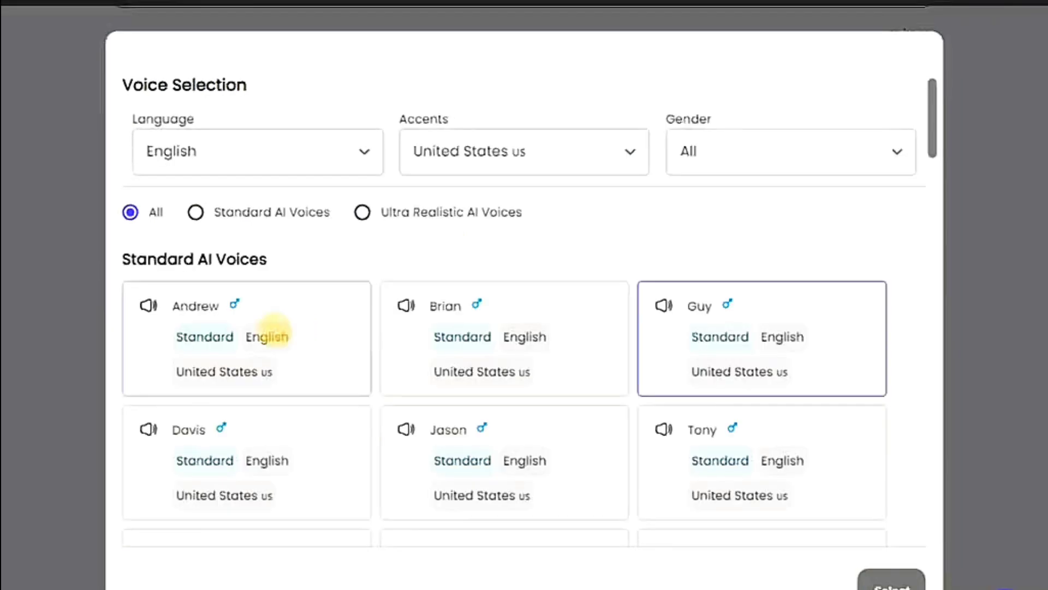
Preview the Jason, Emma, Amber and Andrew narrator voices, then close the voice list
left_click(504, 426)
scroll(362, 435, "down", 10)
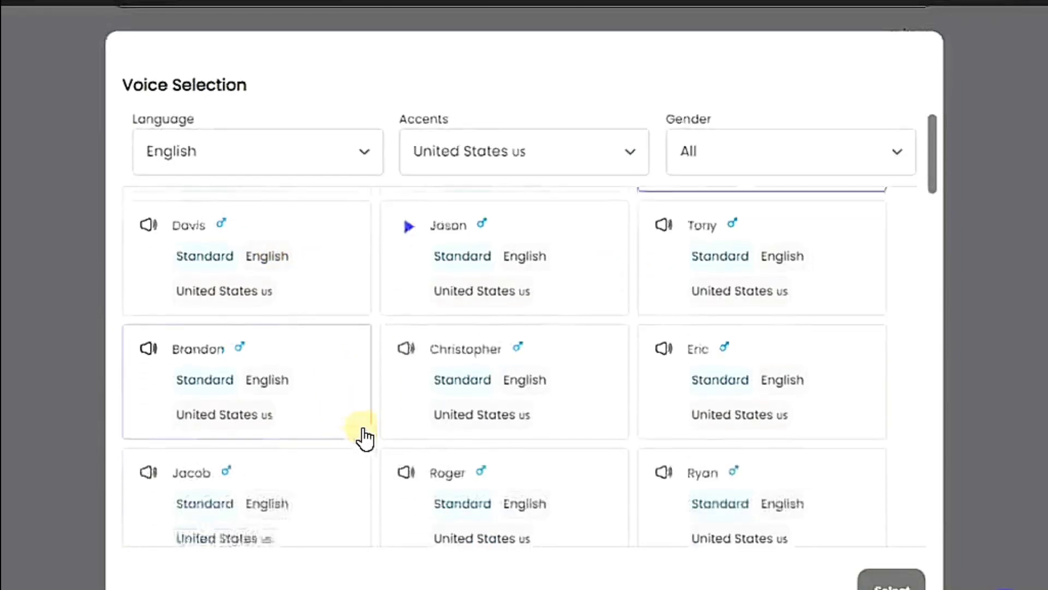
left_click(605, 441)
scroll(347, 483, "down", 4)
left_click(561, 474)
scroll(372, 464, "up", 6)
scroll(436, 458, "up", 5)
left_click(153, 311)
left_click(155, 312)
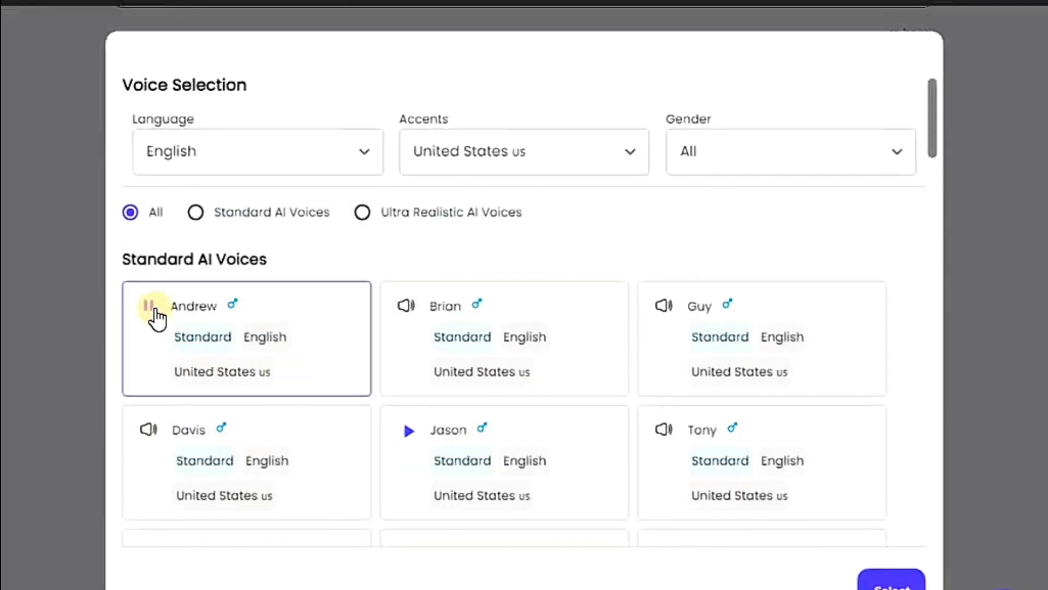
left_click(892, 583)
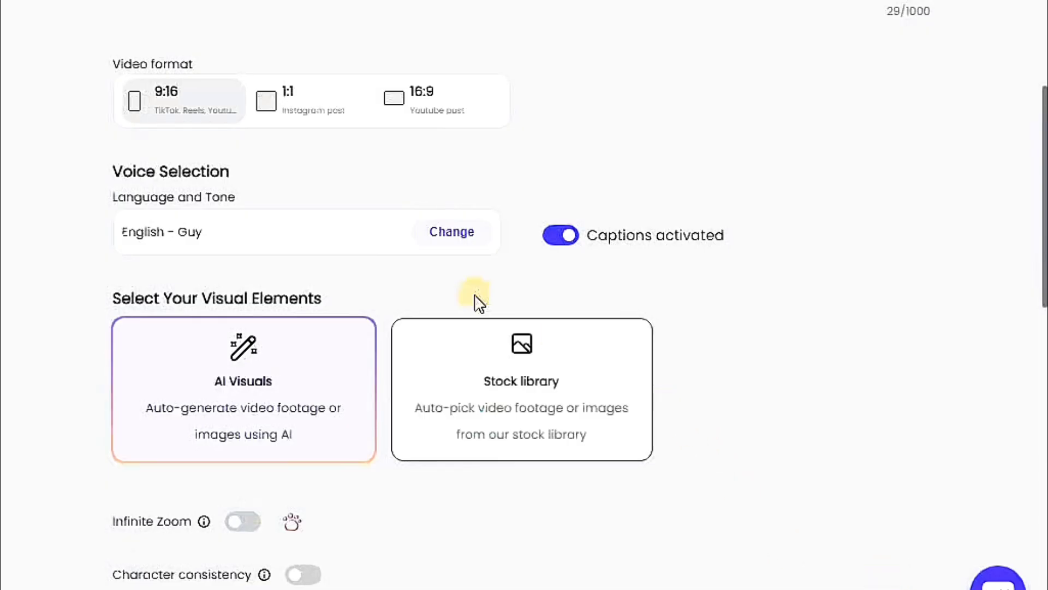
Keep AI-generated visuals and turn on Character consistency
left_click_drag(108, 299, 304, 298)
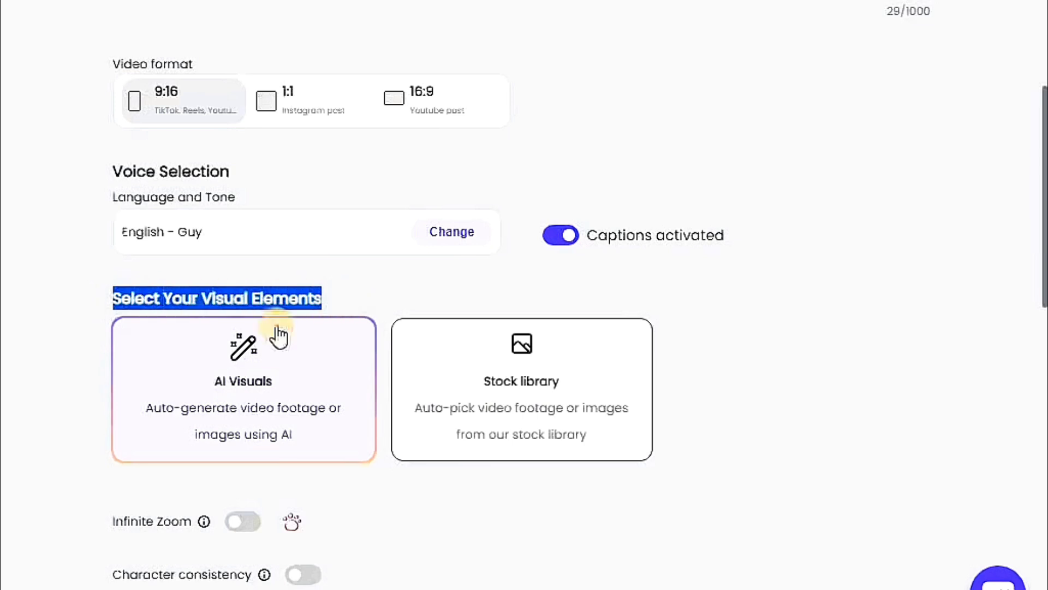
left_click(267, 384)
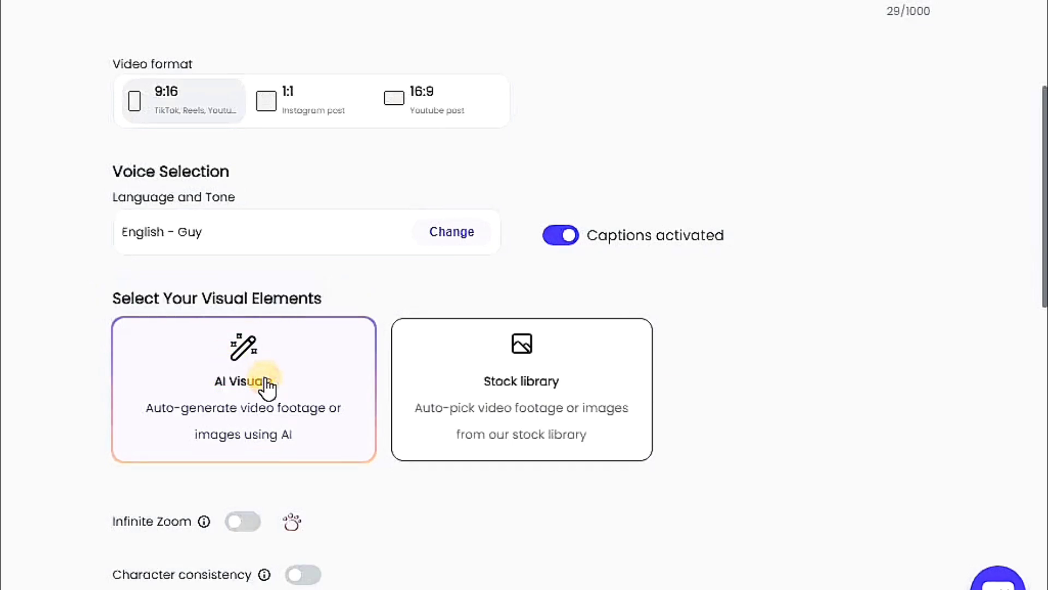
left_click(475, 382)
scroll(502, 354, "down", 2)
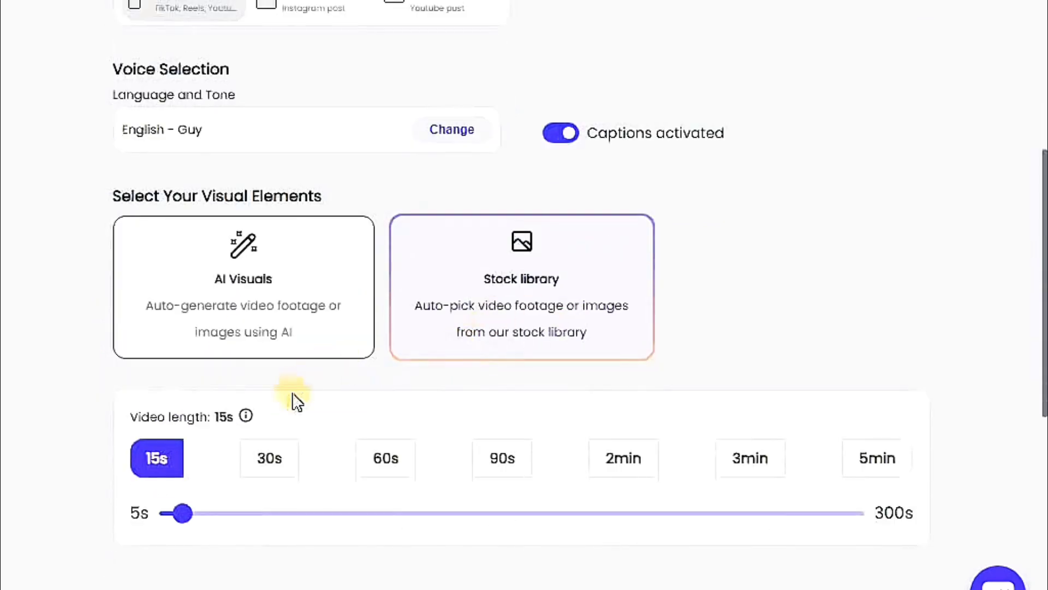
left_click(266, 315)
scroll(415, 349, "down", 2)
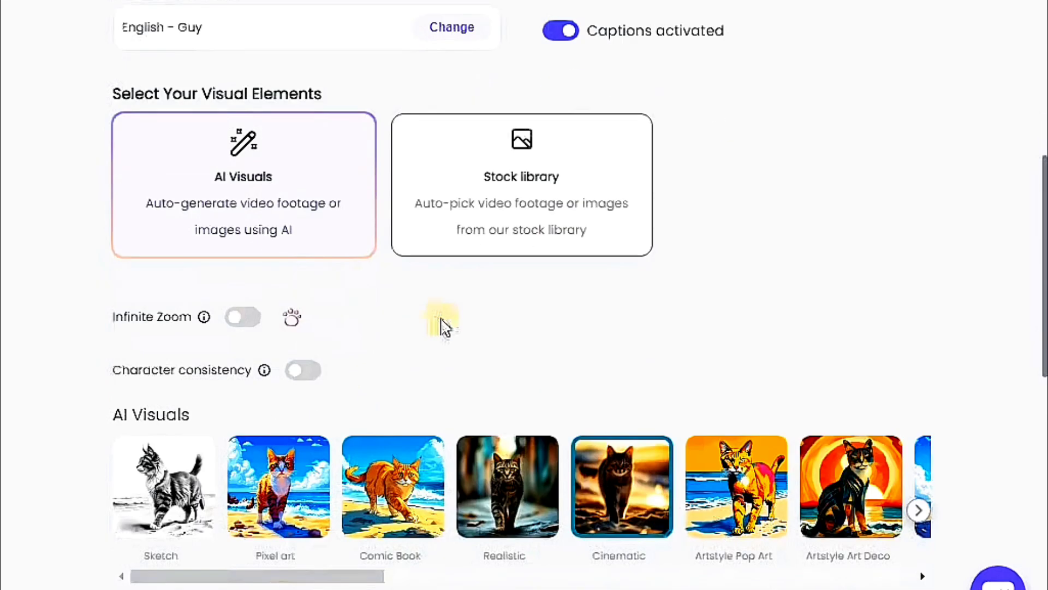
left_click_drag(97, 319, 187, 317)
left_click(96, 326)
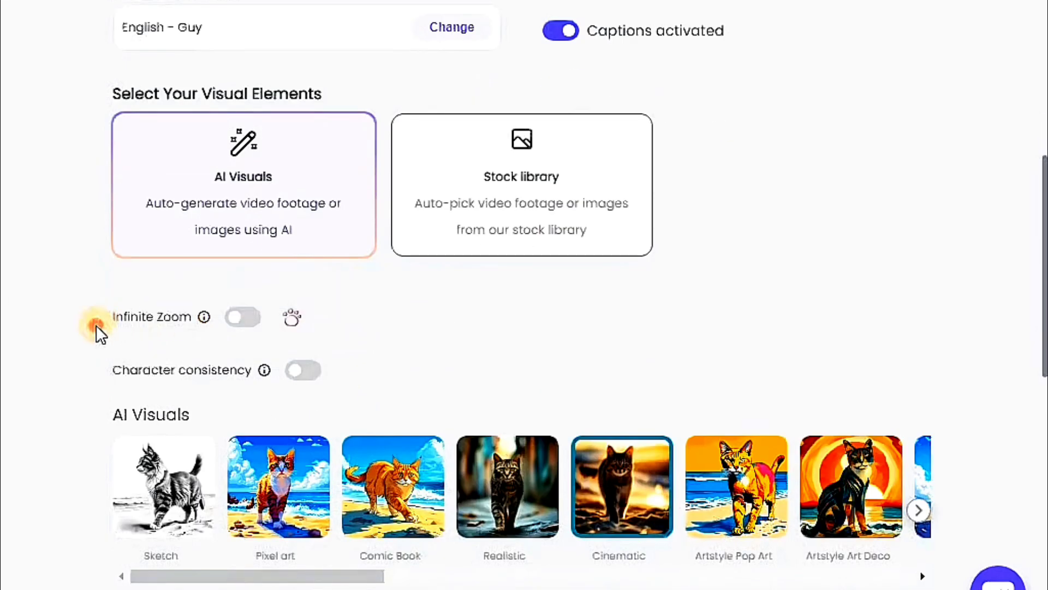
left_click_drag(103, 371, 238, 371)
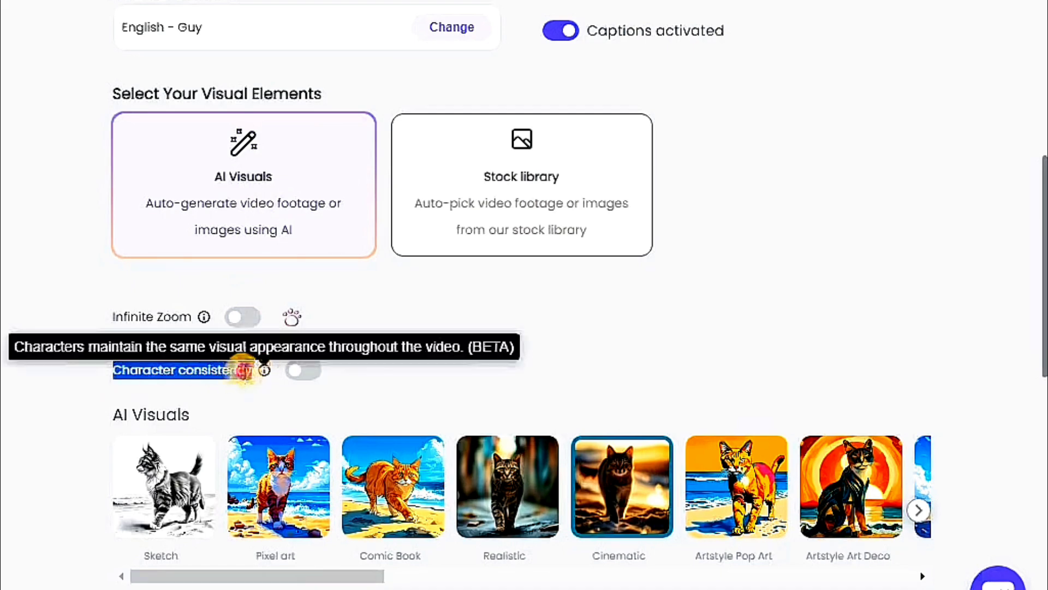
left_click(76, 388)
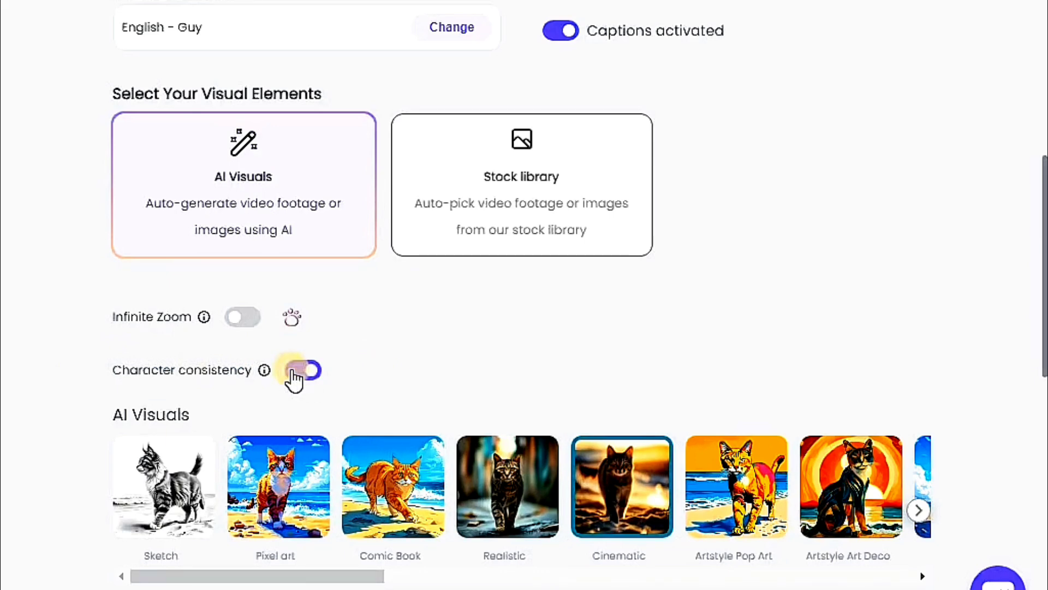
Scroll the AI Visuals carousel and choose the Artstyle Steampunk style
scroll(327, 377, "down", 2)
left_click_drag(220, 468, 667, 464)
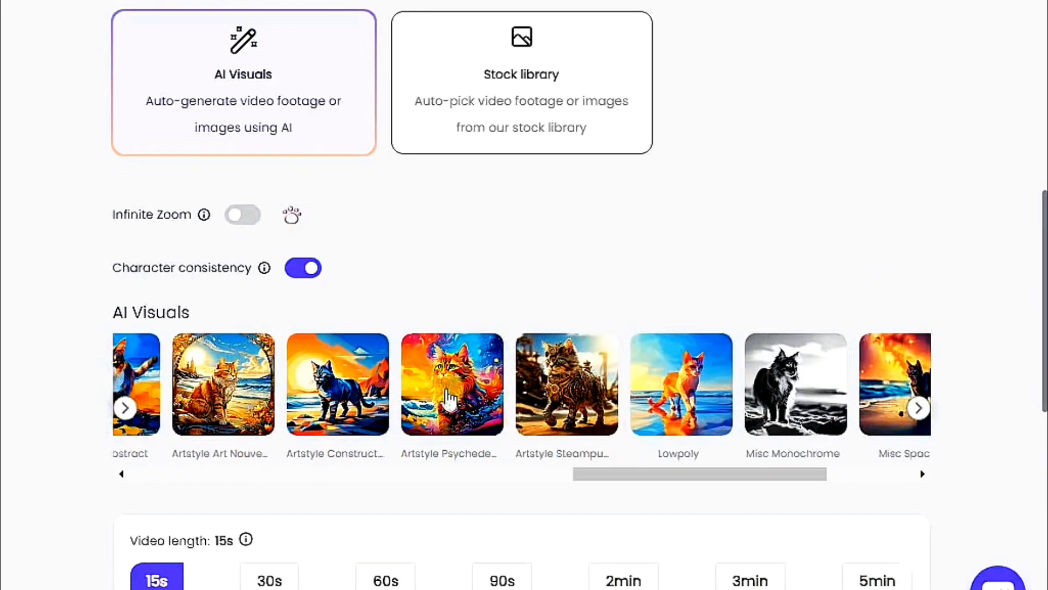
left_click(583, 474)
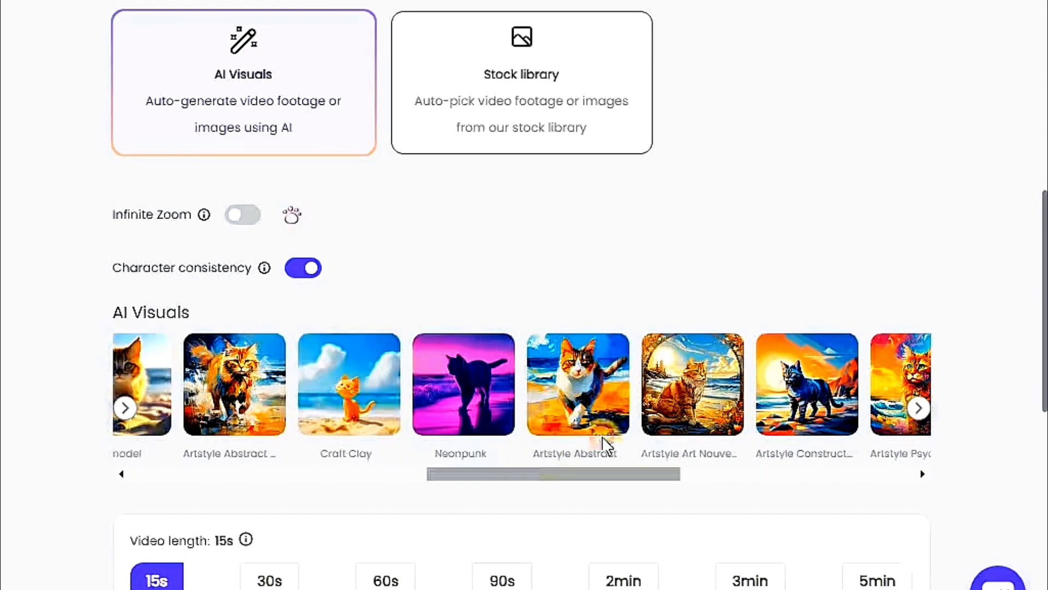
left_click_drag(463, 470, 723, 474)
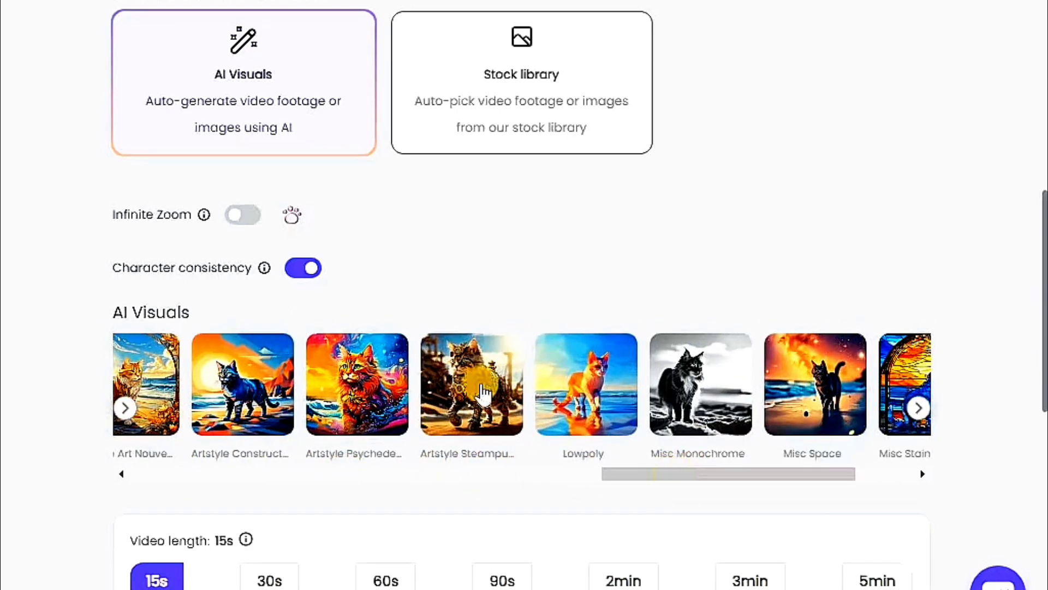
left_click(466, 404)
Set the video length to 30 seconds and review the advanced settings
scroll(166, 304, "down", 4)
left_click_drag(129, 335, 89, 344)
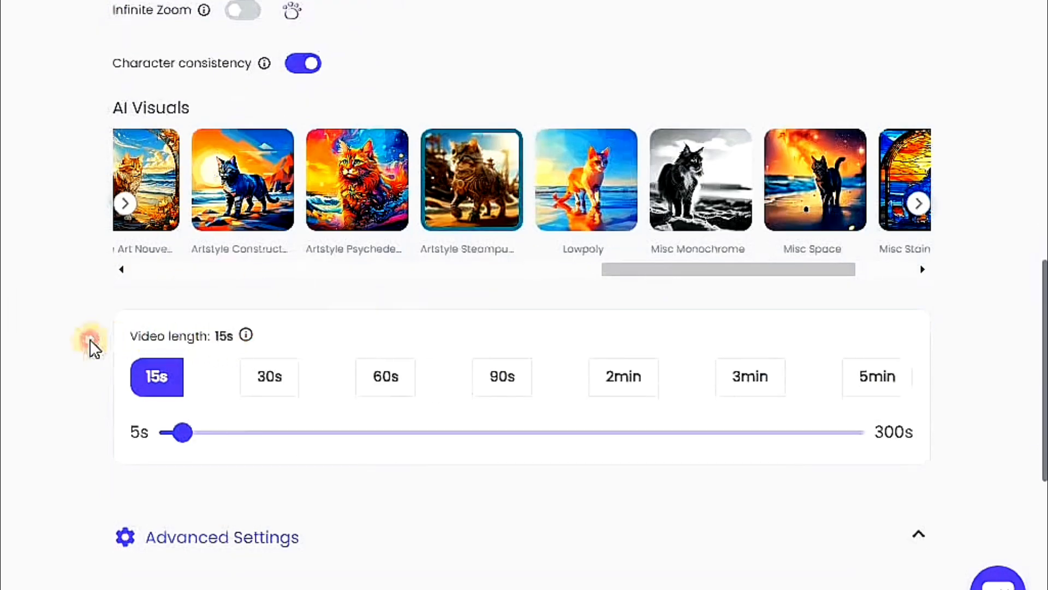
scroll(321, 484, "down", 2)
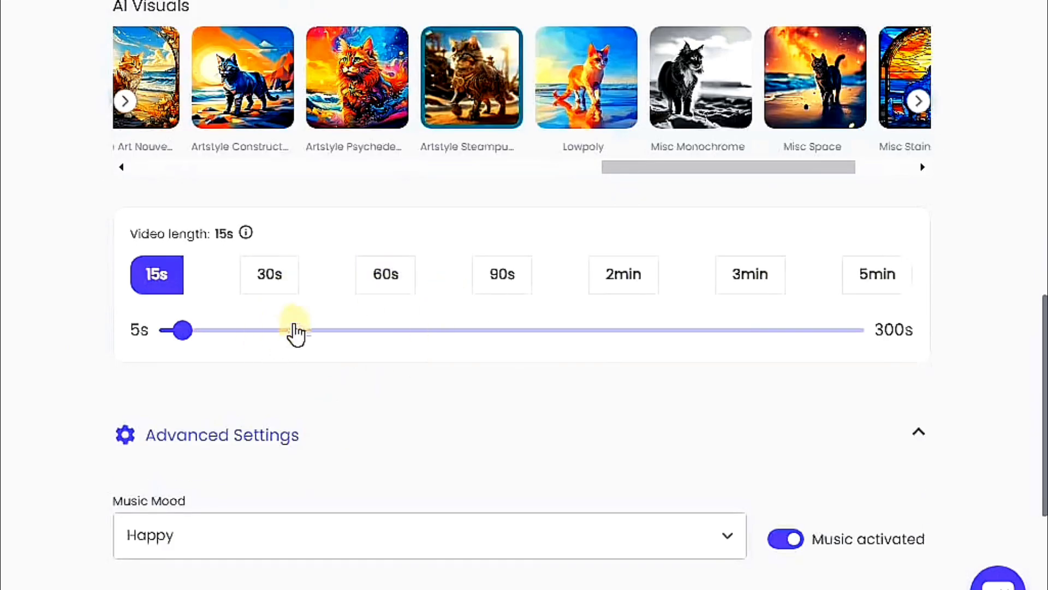
left_click(295, 281)
scroll(420, 393, "down", 2)
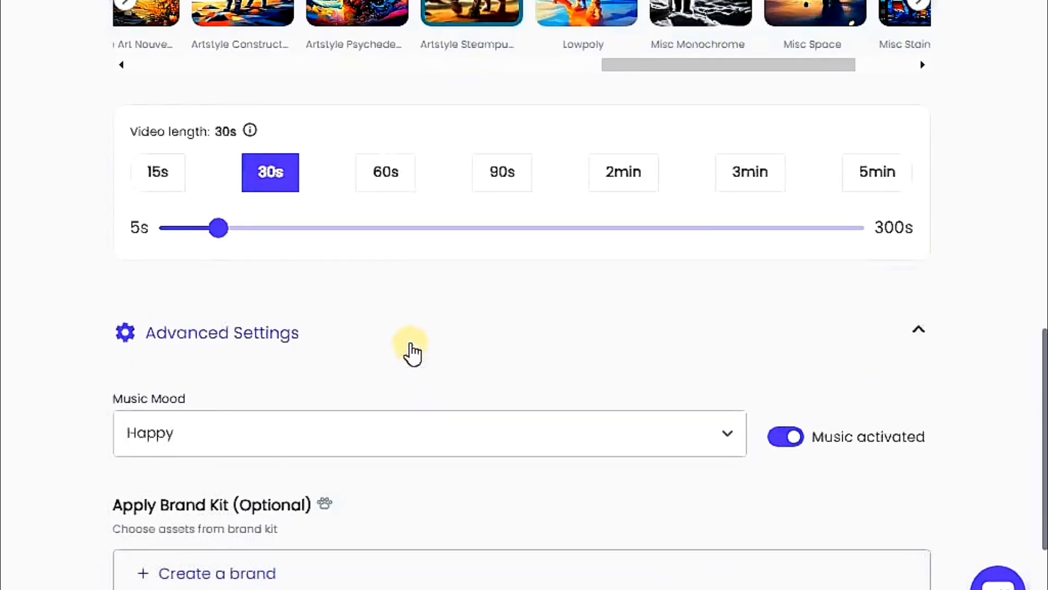
scroll(491, 343, "down", 2)
left_click(383, 243)
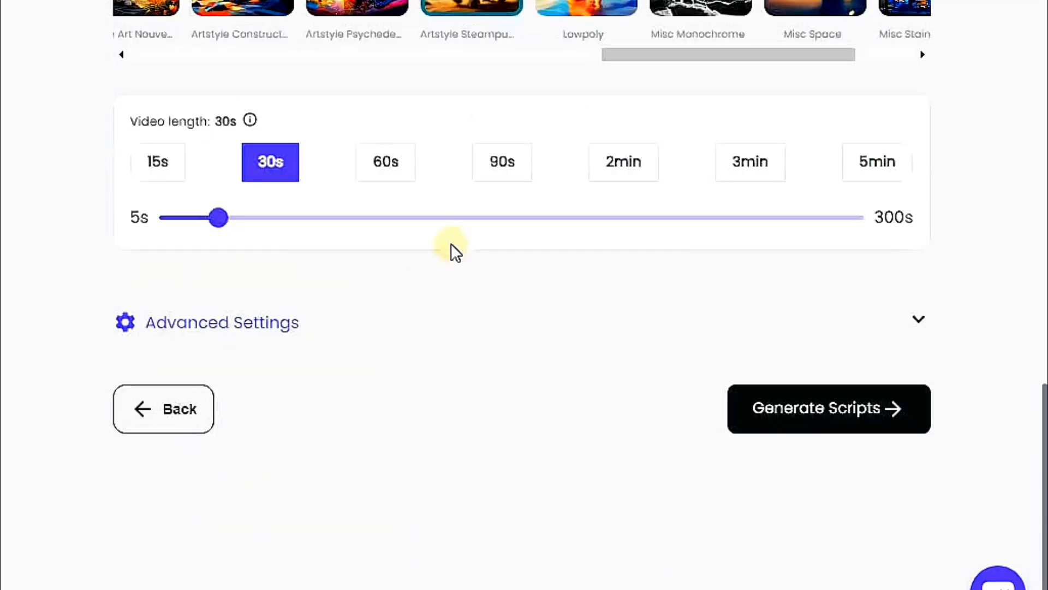
left_click(145, 343)
left_click_drag(276, 189, 82, 187)
left_click(790, 233)
scroll(742, 360, "down", 1)
Generate Script 1 from the prompt, then generate the steampunk history video from it
left_click(774, 407)
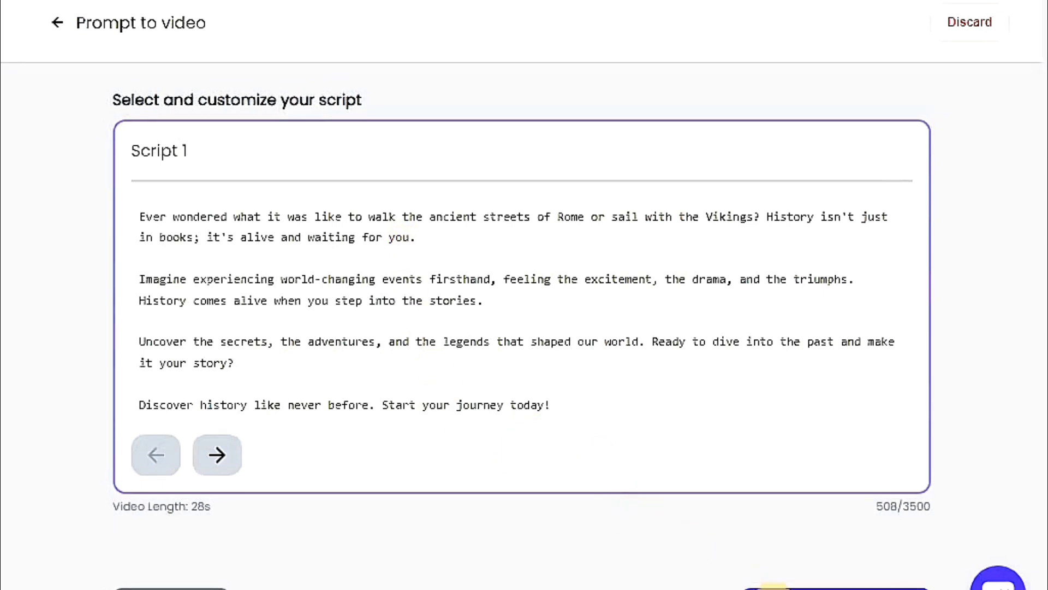
left_click(772, 586)
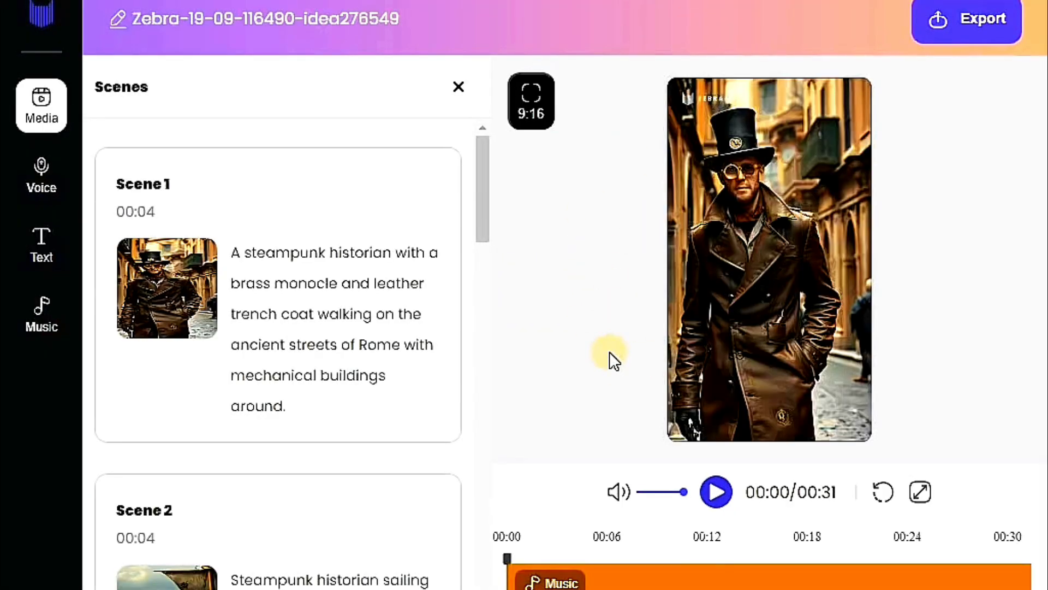
scroll(393, 326, "down", 5)
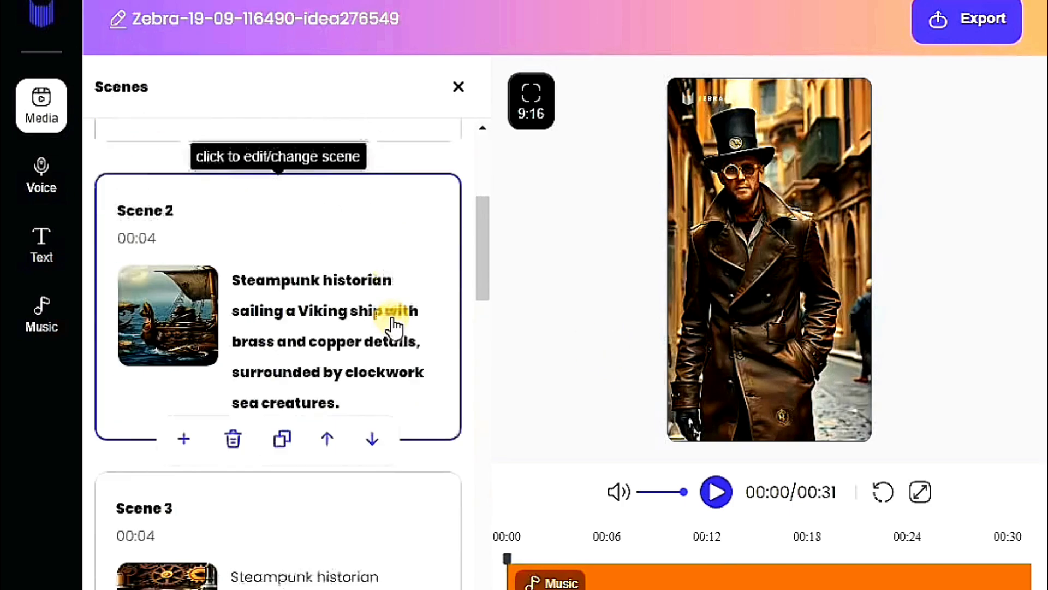
scroll(401, 326, "down", 2)
scroll(216, 369, "down", 4)
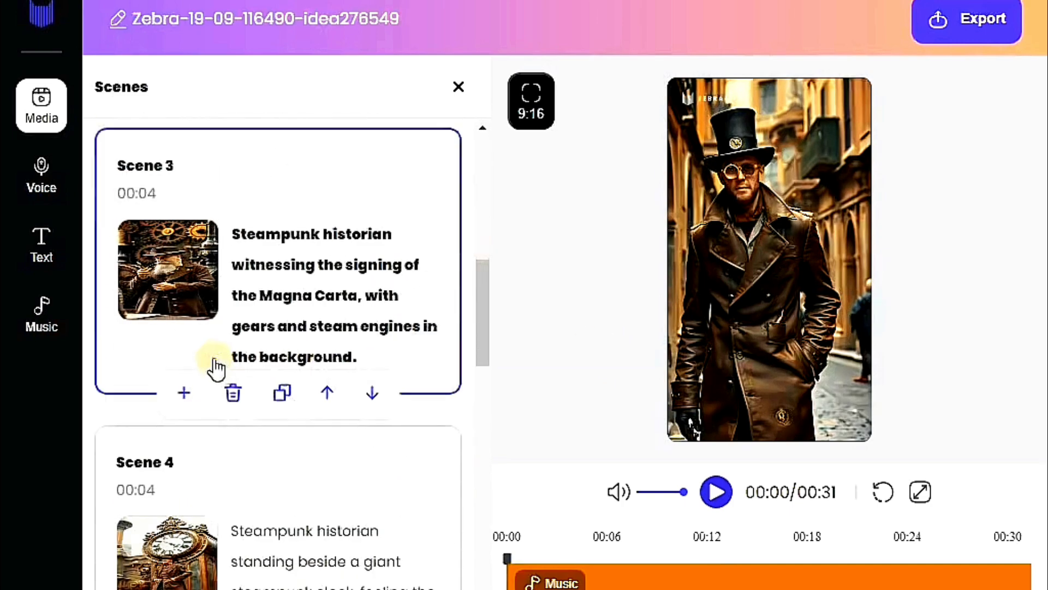
scroll(382, 418, "down", 4)
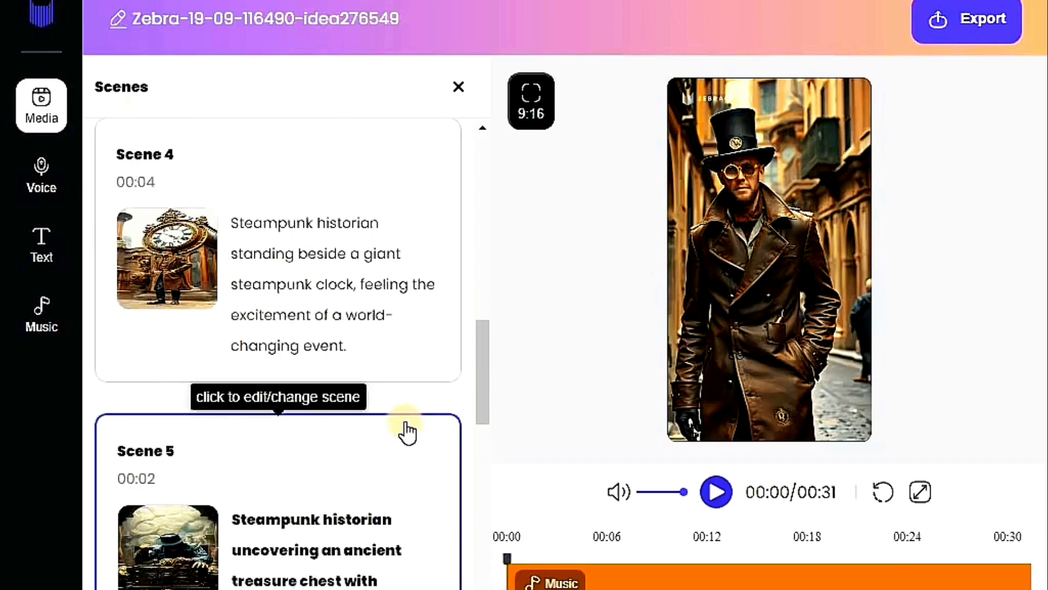
scroll(407, 433, "down", 10)
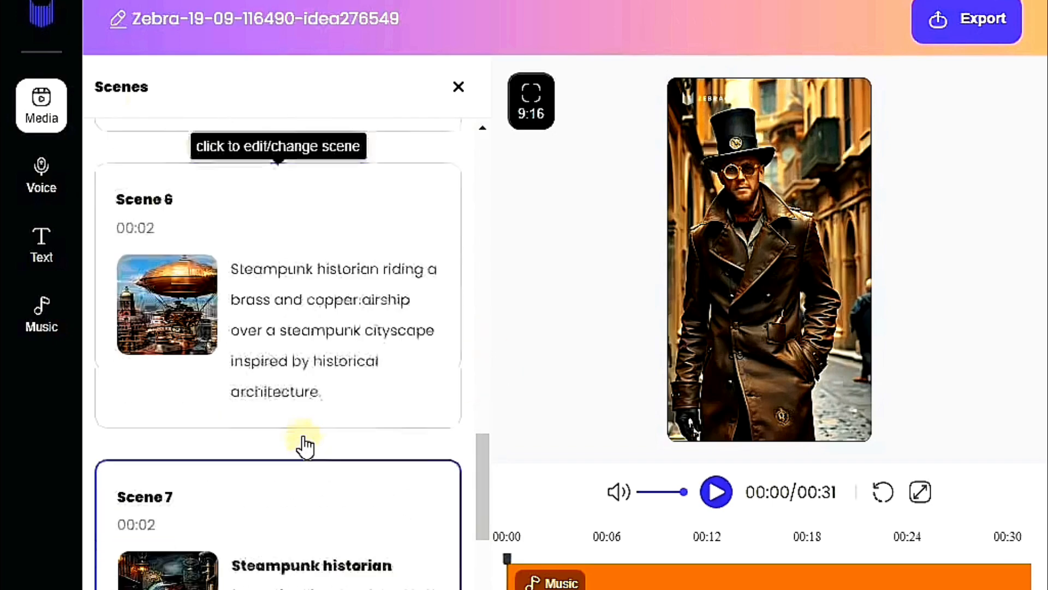
scroll(322, 443, "down", 4)
scroll(377, 437, "up", 12)
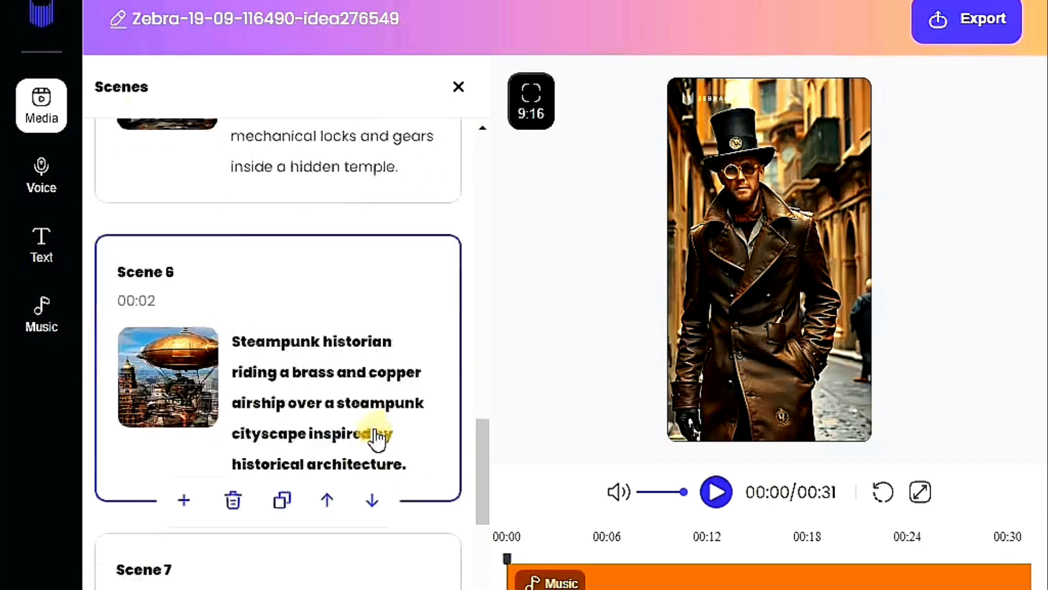
scroll(385, 306, "up", 6)
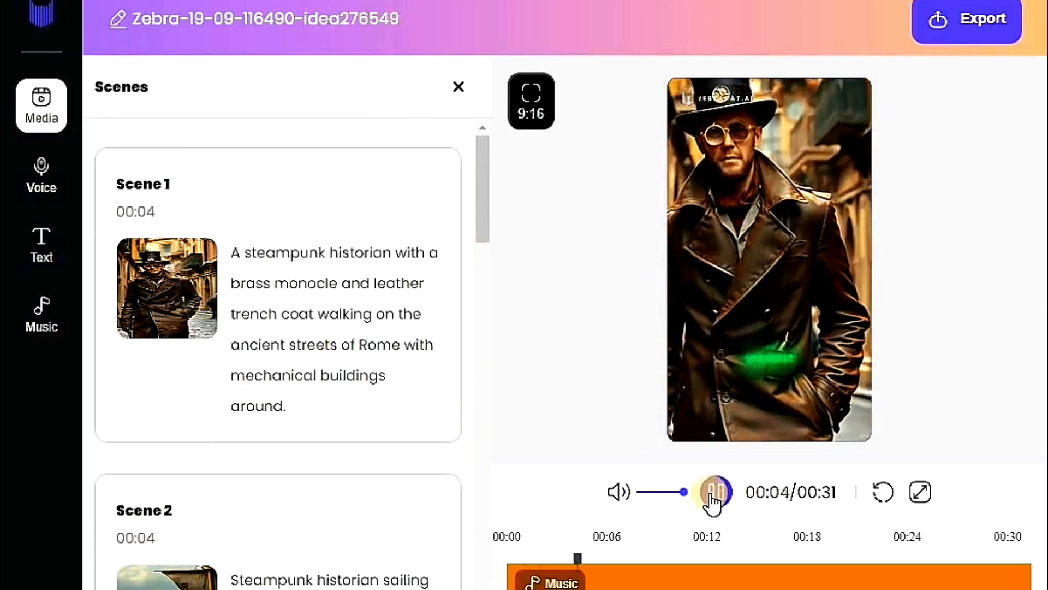
left_click(715, 493)
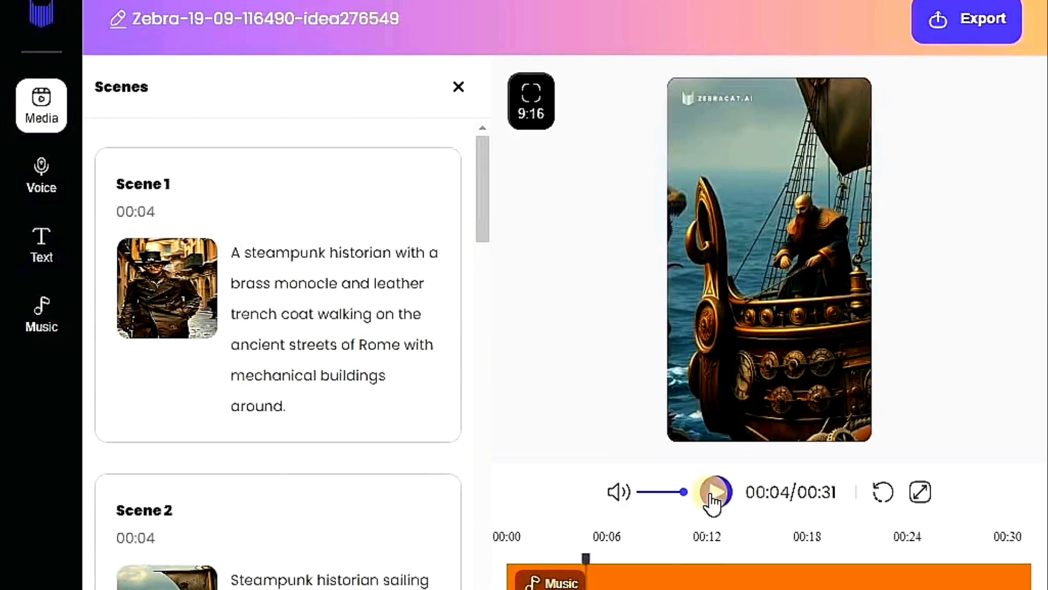
left_click(715, 513)
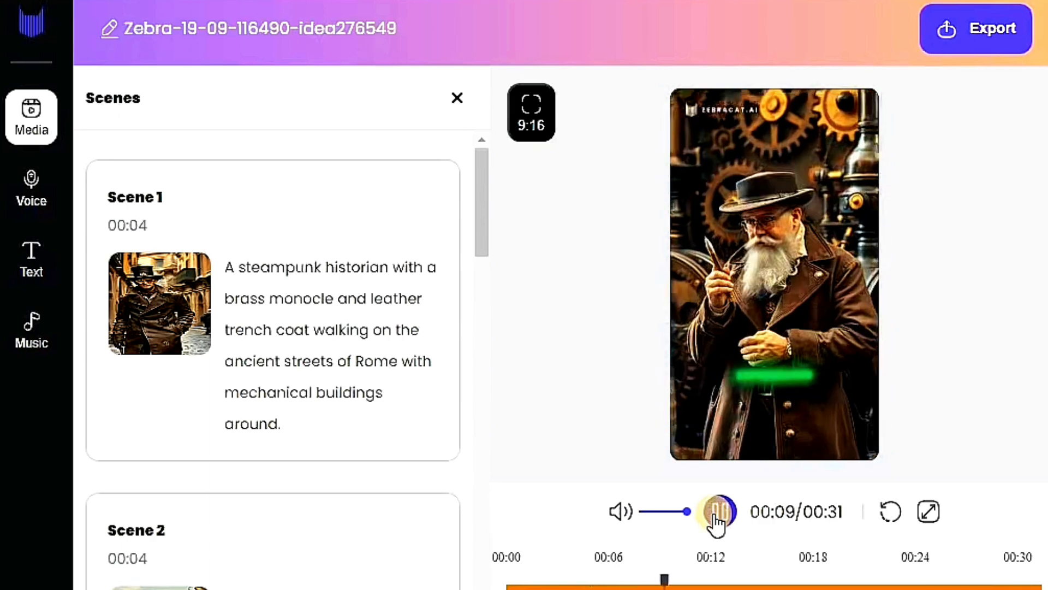
left_click(717, 513)
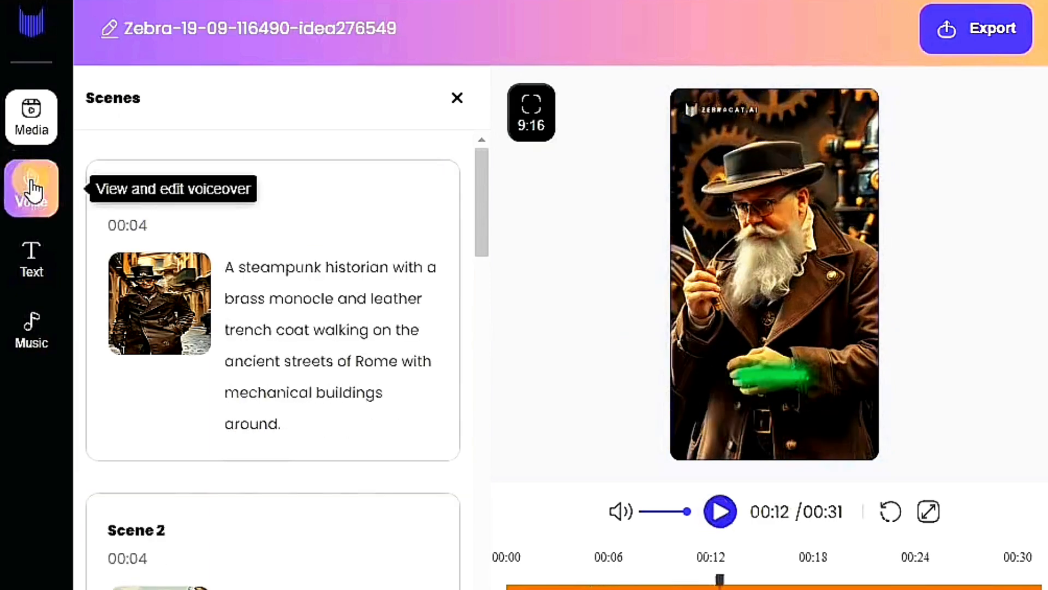
Apply the yellow bordered SAMPLE TEXT caption effect, preview it, and bring up the Music panel
left_click(33, 201)
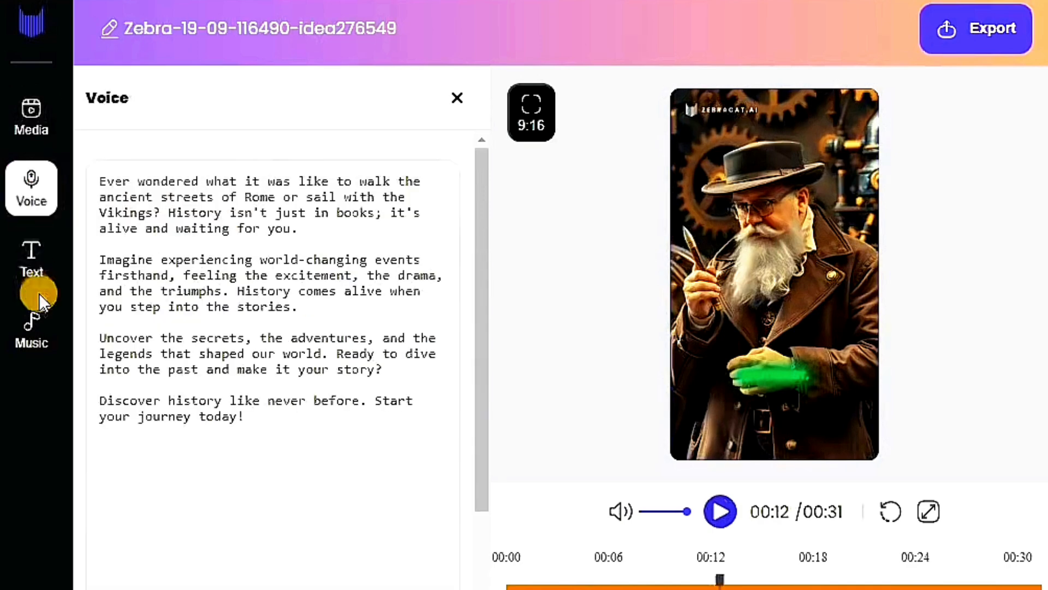
left_click(33, 261)
left_click(354, 215)
scroll(318, 522, "down", 1)
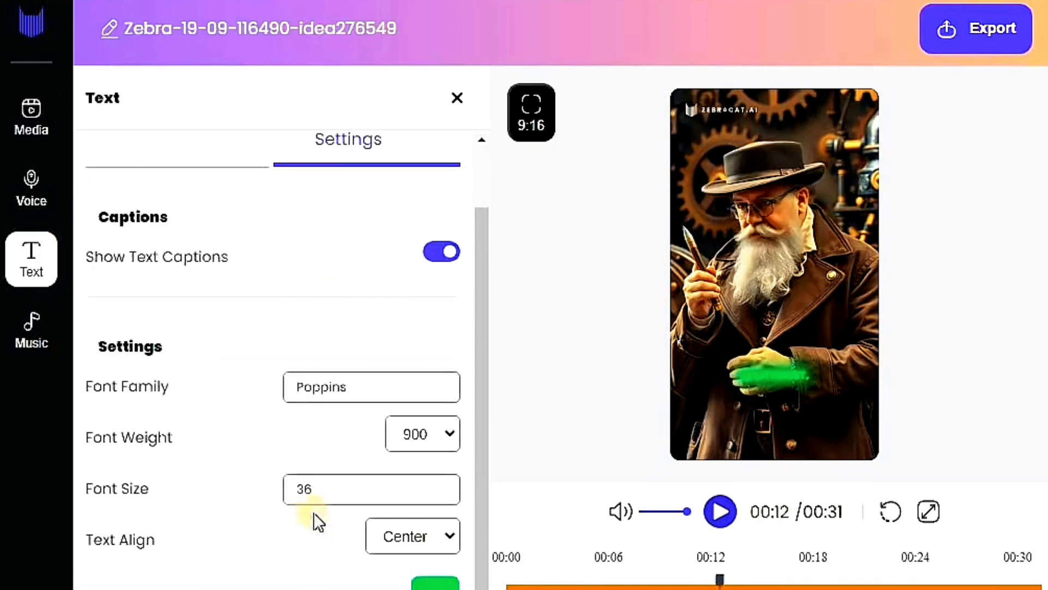
scroll(204, 194, "up", 1)
left_click(204, 195)
left_click(363, 421)
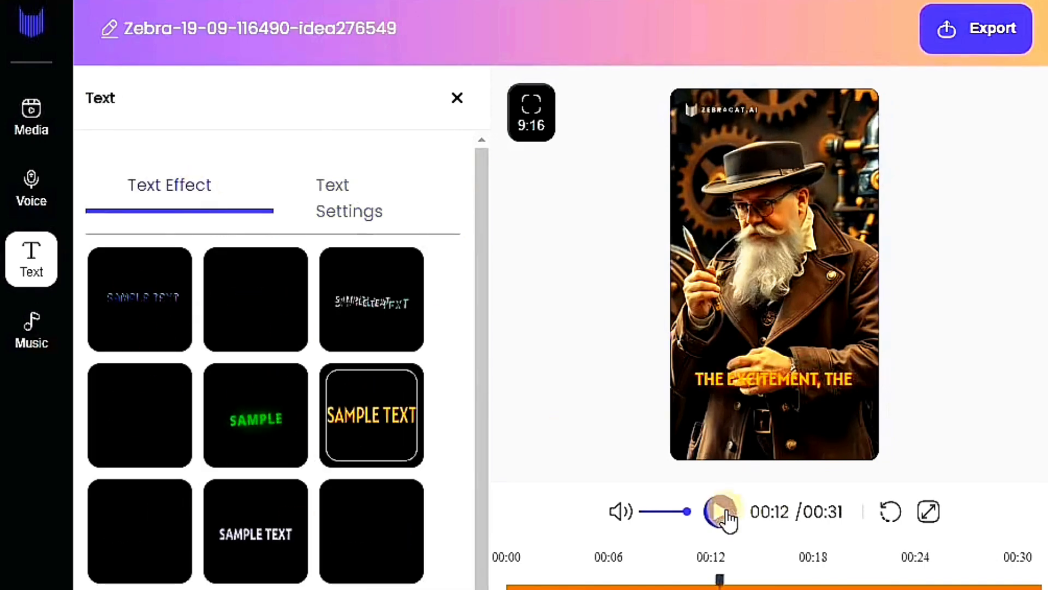
left_click(719, 511)
left_click(24, 334)
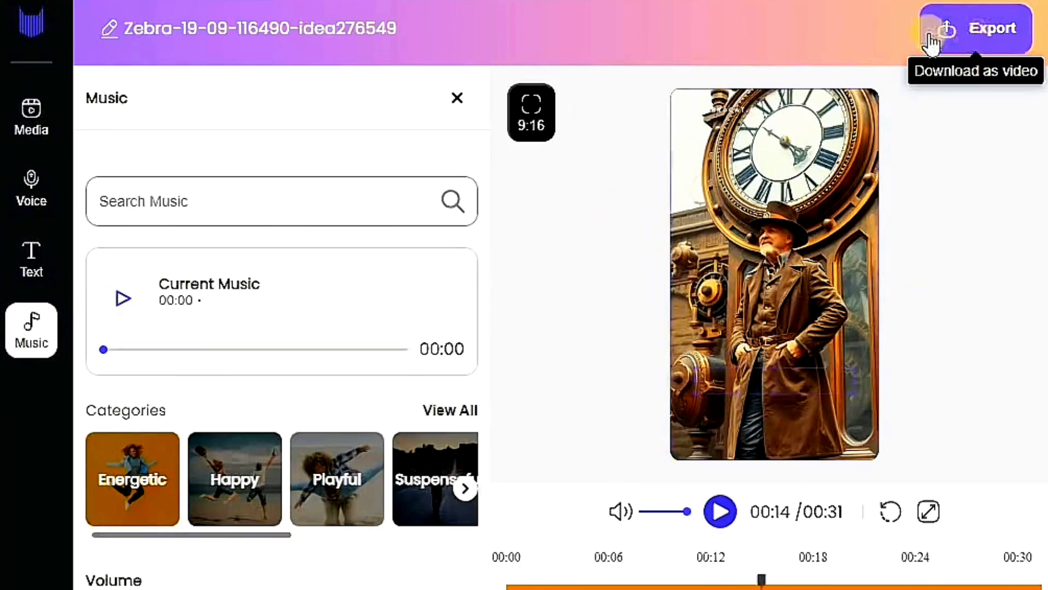
Render the video download at 720 resolution with medium compression
left_click(991, 36)
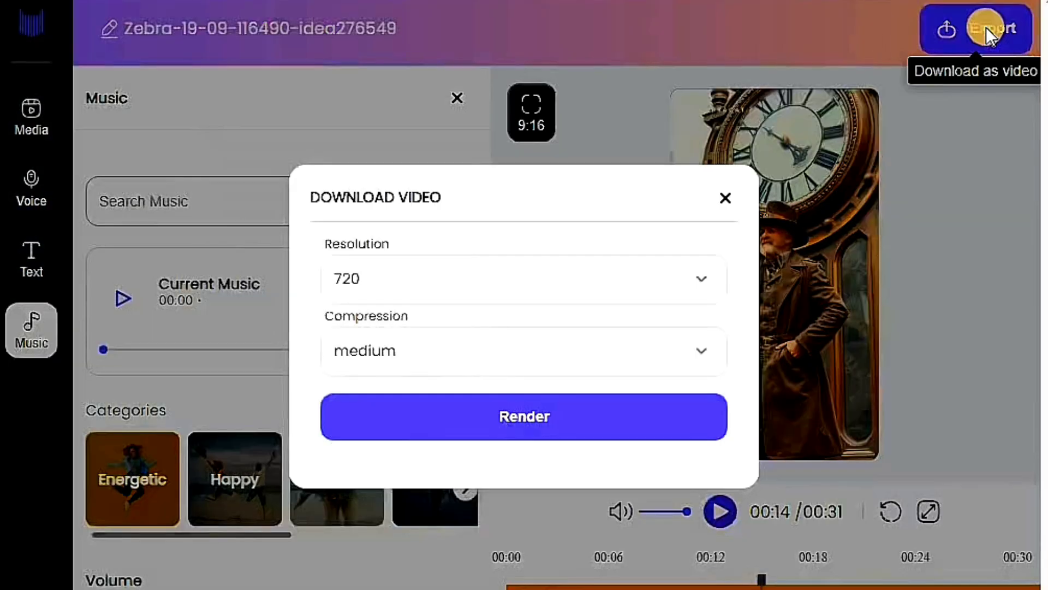
left_click(558, 280)
left_click(530, 360)
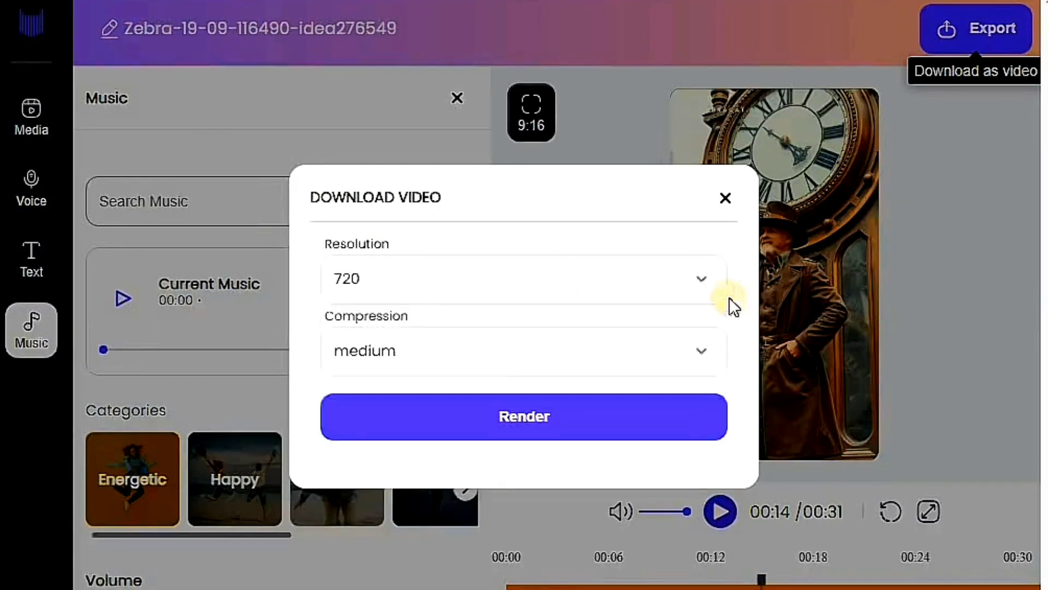
left_click(655, 360)
left_click(568, 440)
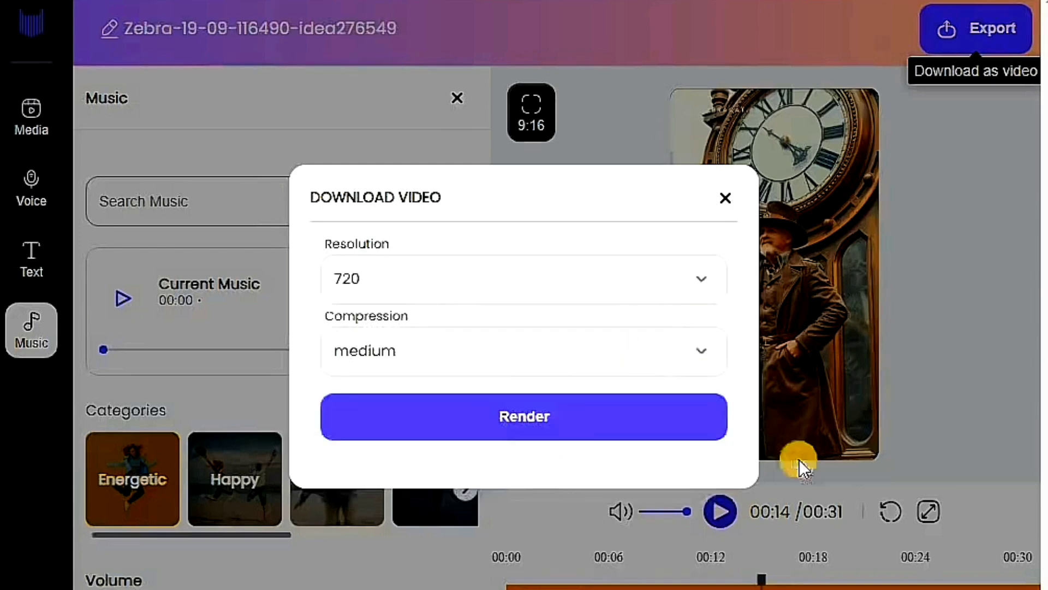
left_click(623, 425)
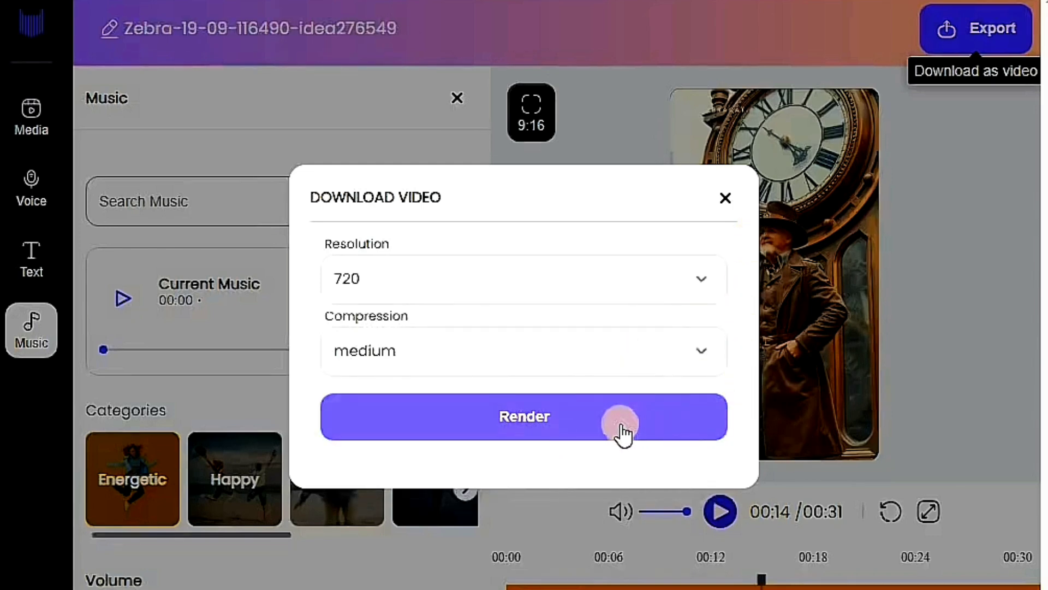
left_click(474, 425)
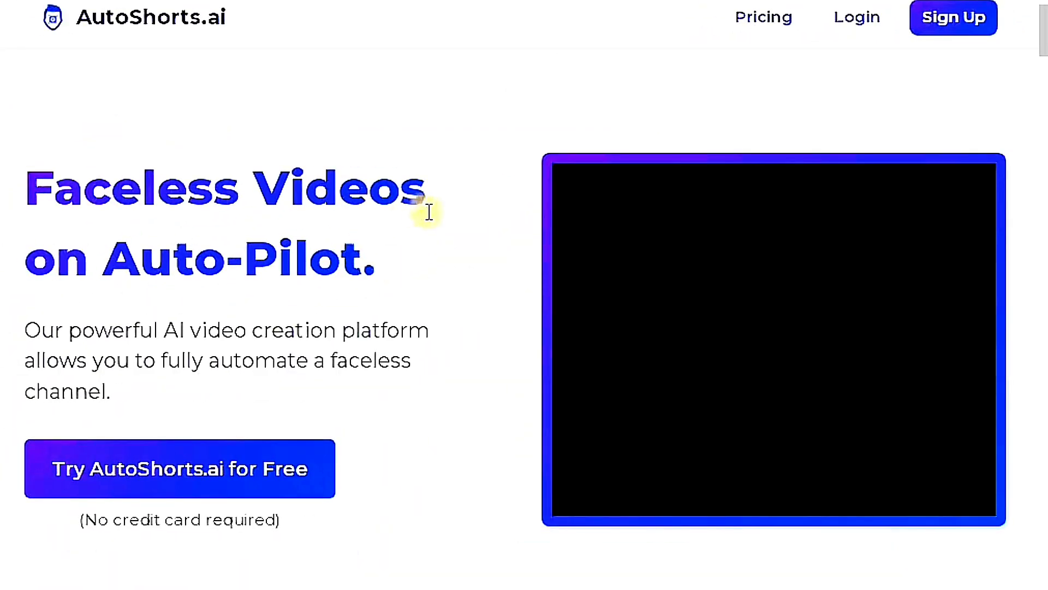
Register an AutoShorts.ai account and review the Free, $19 Starter and $69 Hardcore plans
left_click_drag(52, 189, 386, 290)
left_click(396, 311)
scroll(404, 326, "down", 1)
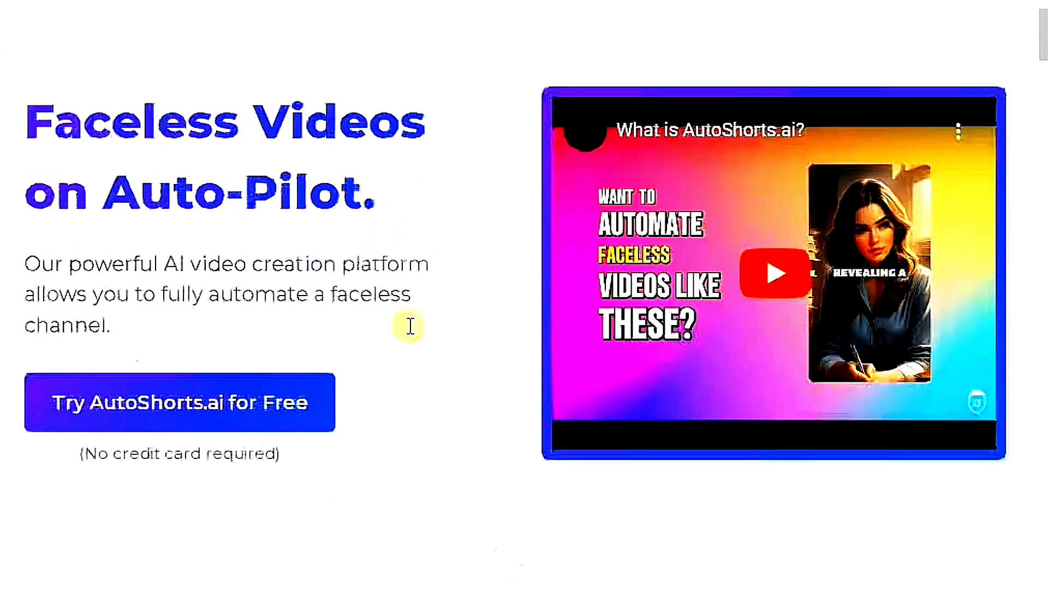
scroll(408, 325, "up", 1)
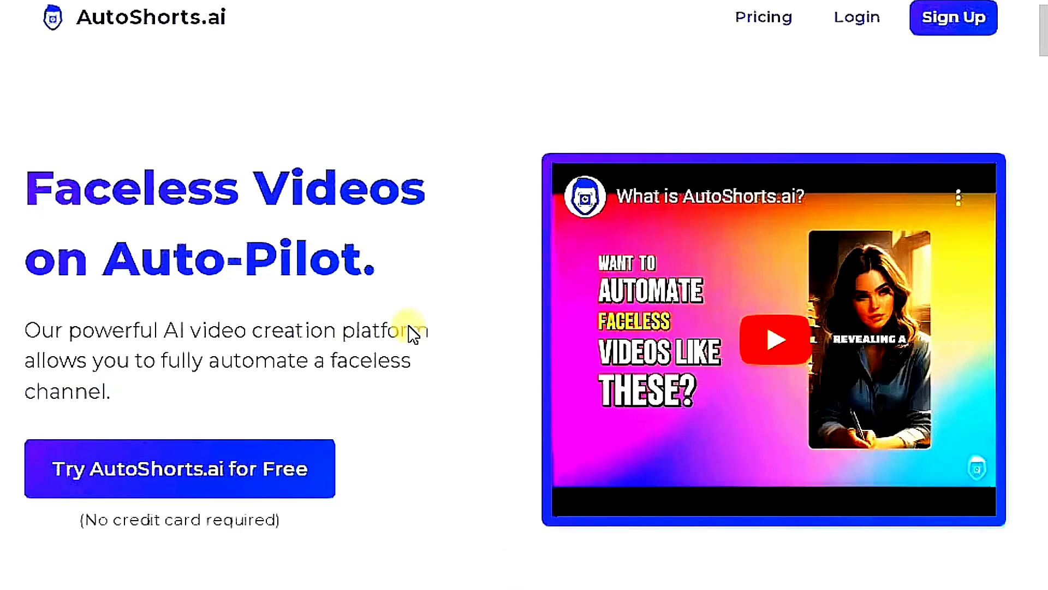
left_click(954, 25)
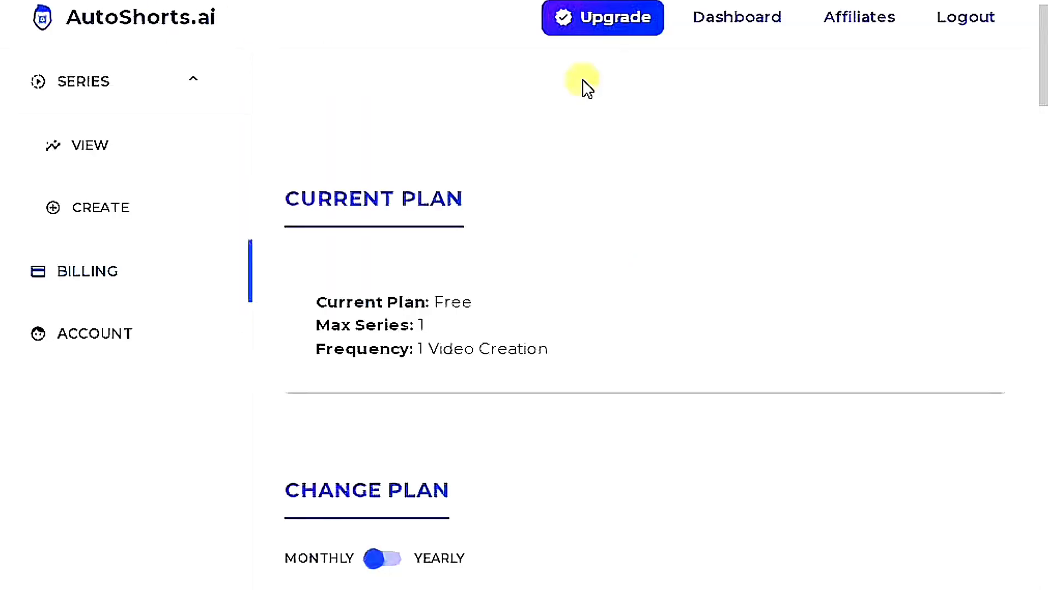
scroll(582, 80, "down", 5)
scroll(546, 368, "down", 12)
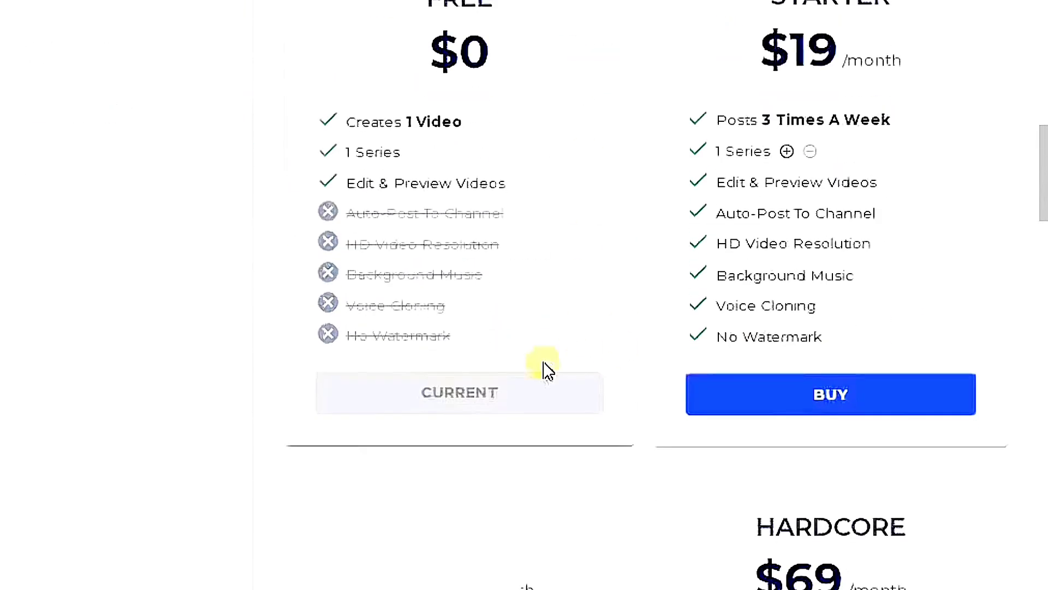
scroll(503, 363, "down", 11)
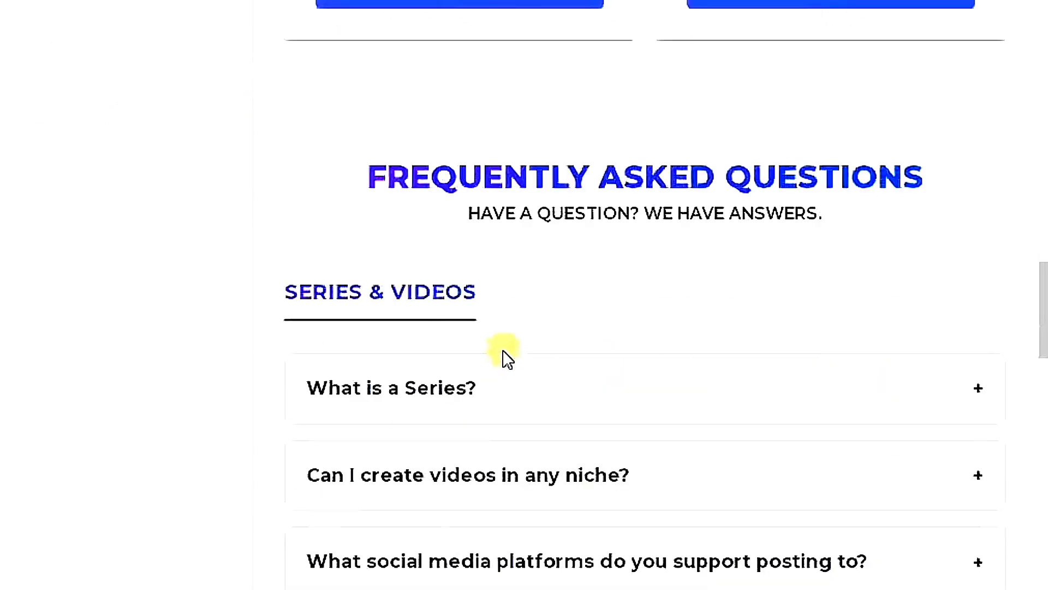
scroll(519, 297, "up", 18)
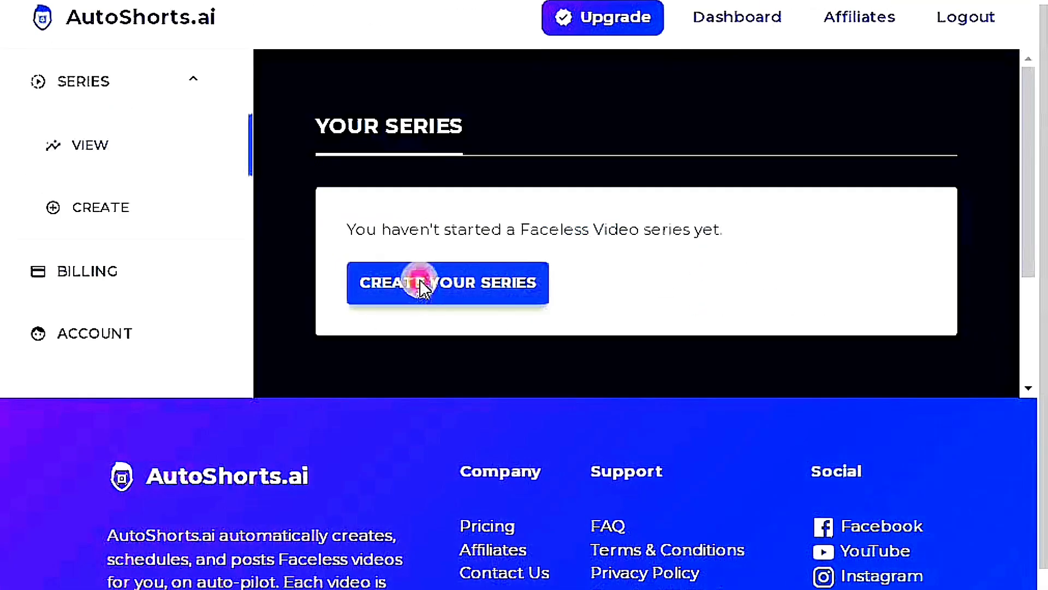
Start a new faceless series delivered by email and pick its topic
left_click(423, 285)
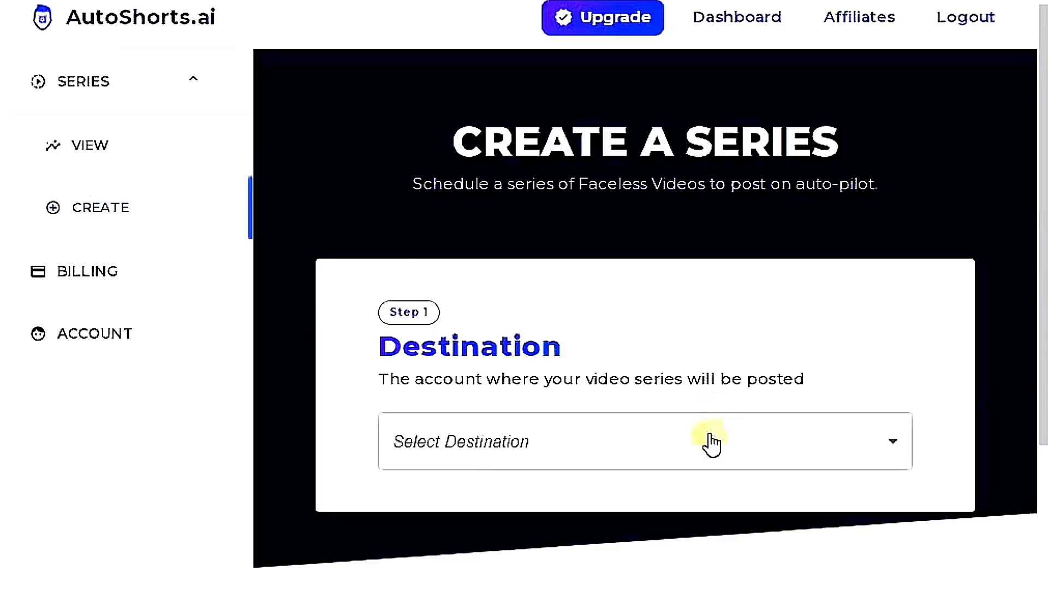
left_click(700, 451)
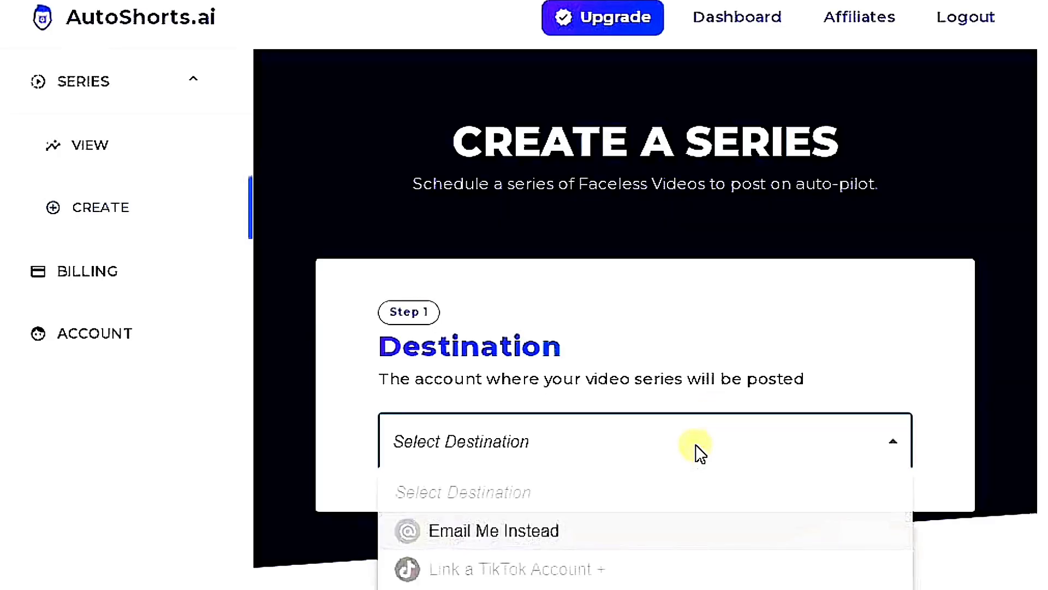
left_click(466, 531)
scroll(469, 481, "down", 4)
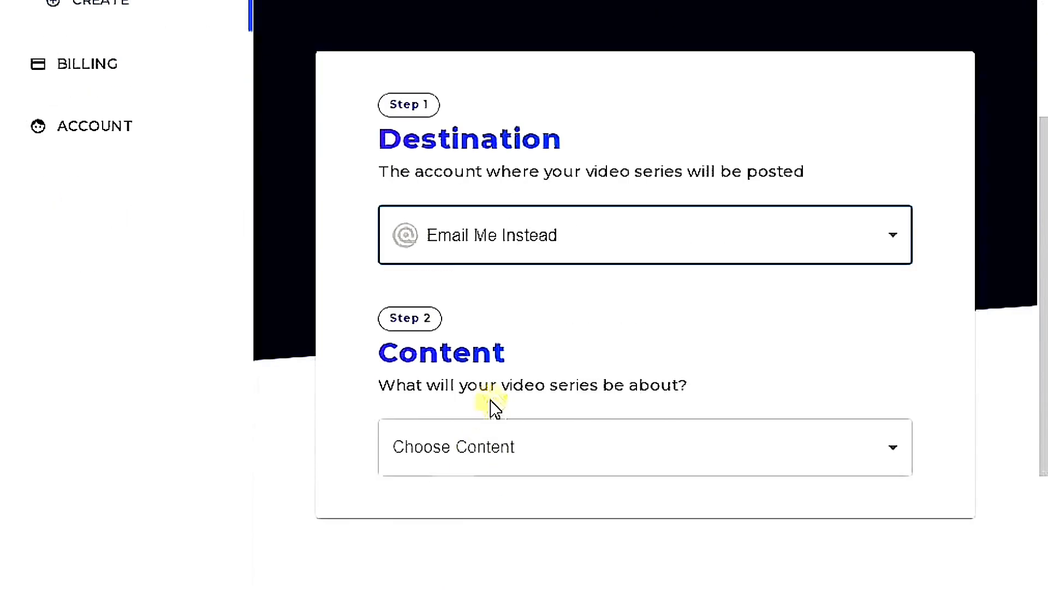
left_click(531, 468)
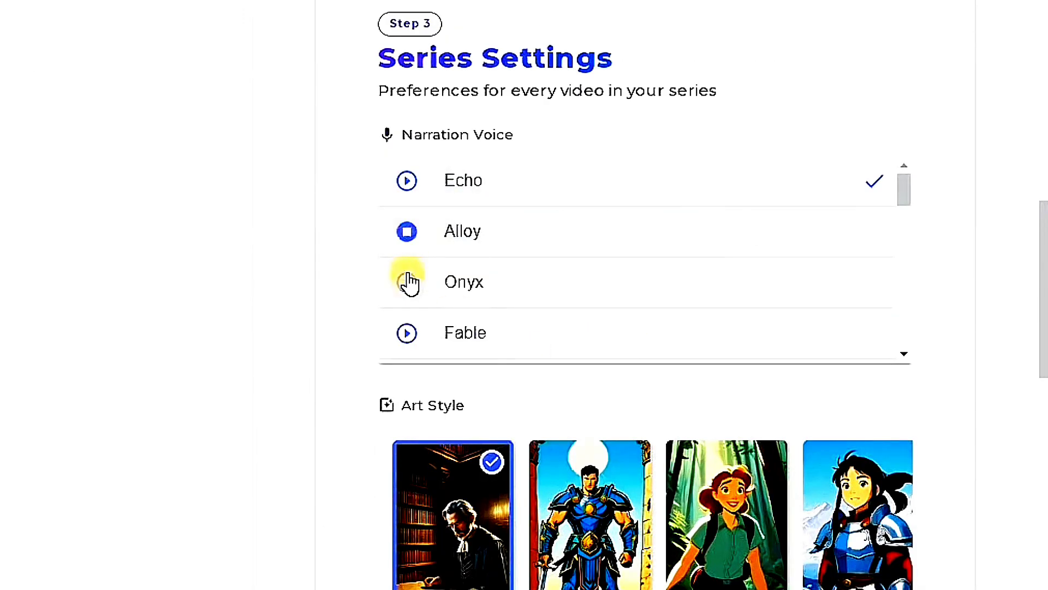
Choose the Onyx voice, AUTOSHORTS art style, English US and 60 to 90 second duration
left_click(552, 297)
scroll(555, 304, "down", 4)
scroll(1001, 404, "down", 4)
left_click(463, 382)
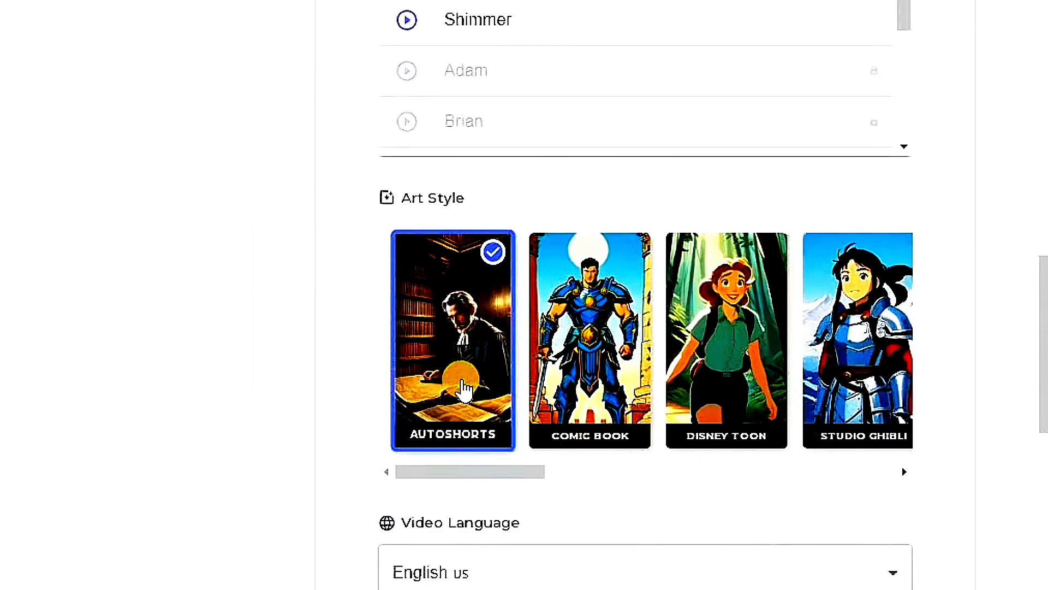
scroll(457, 330, "down", 5)
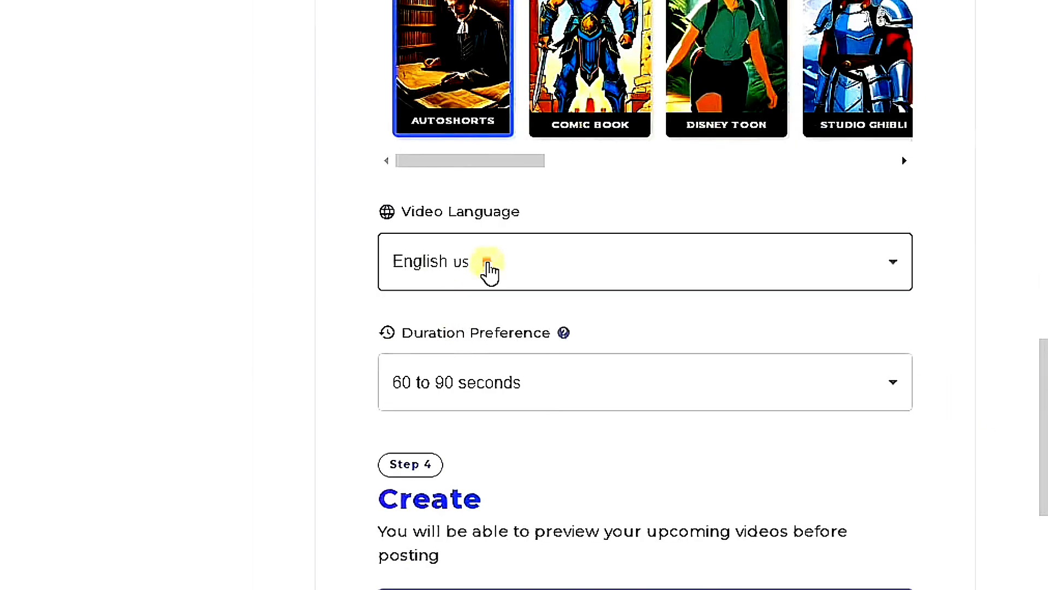
left_click(486, 271)
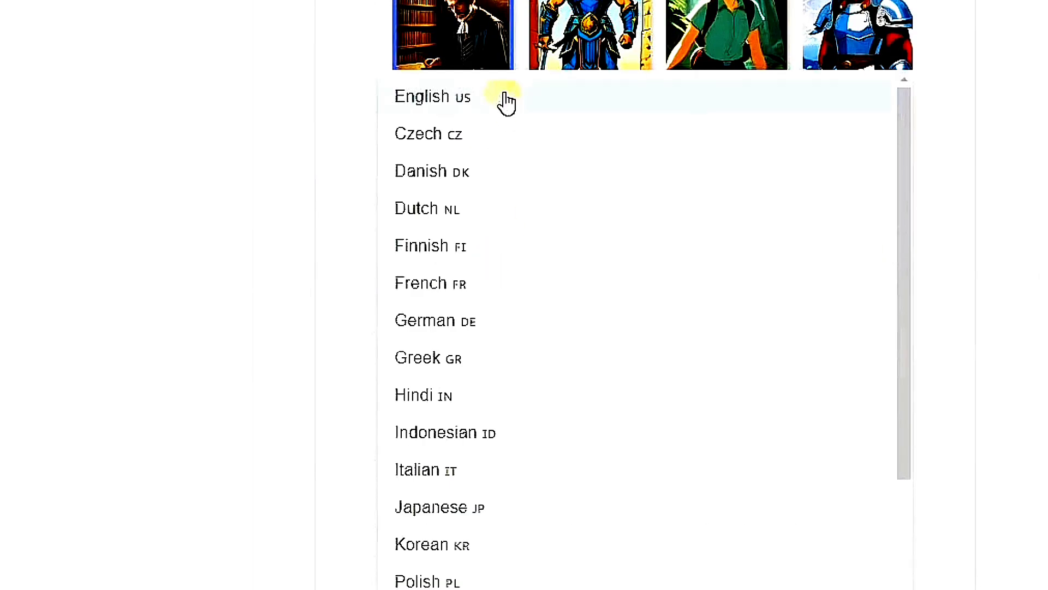
left_click(471, 112)
scroll(903, 396, "down", 2)
left_click(584, 303)
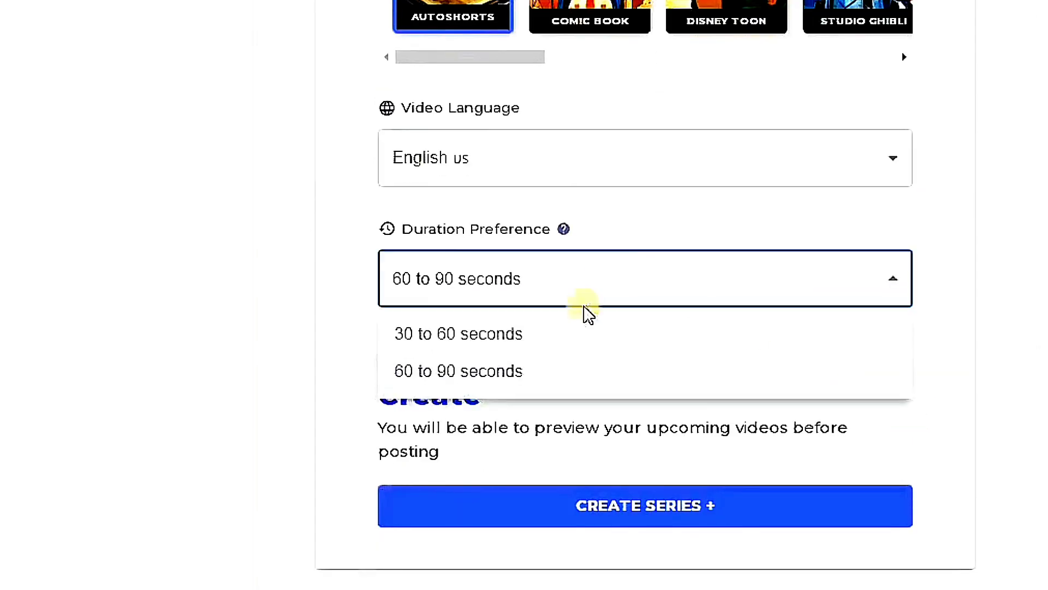
left_click(524, 367)
Create the series and play the generated history video preview
left_click(682, 498)
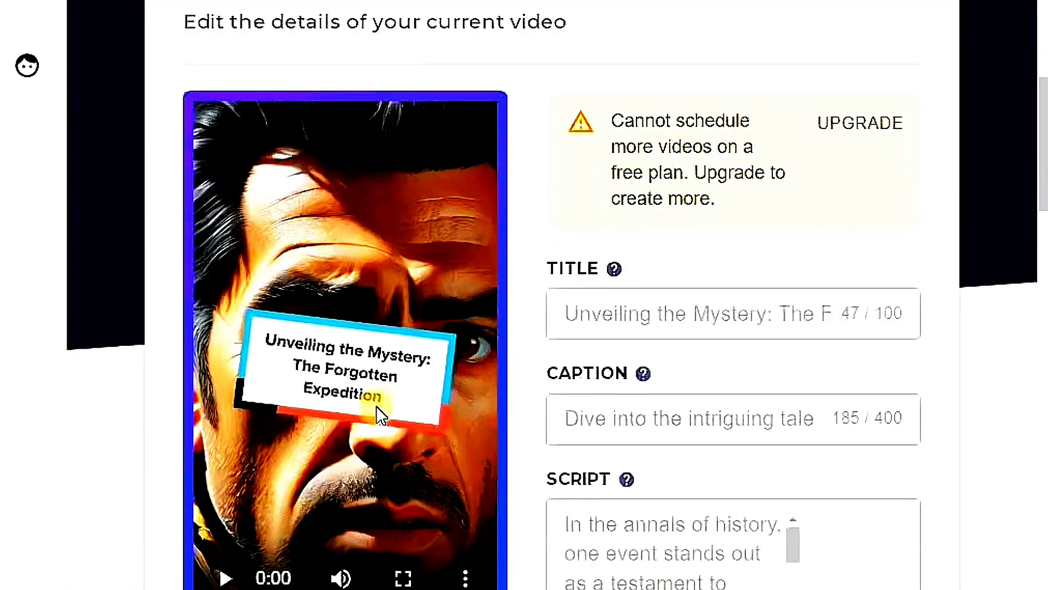
scroll(376, 405, "down", 7)
scroll(376, 404, "up", 8)
left_click(225, 573)
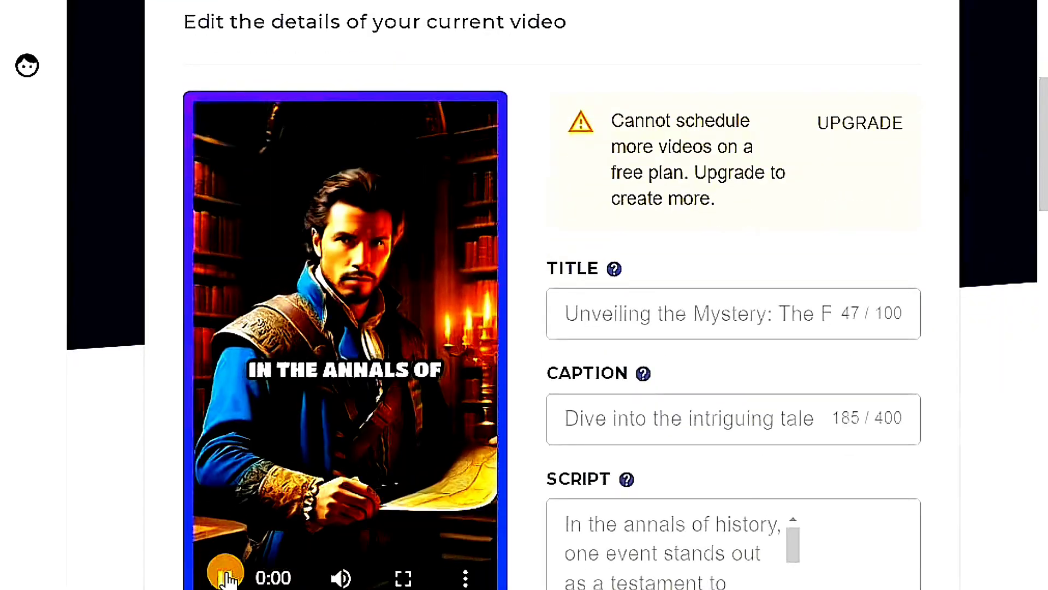
Watch the generated video's preview full screen, then review its title and script text
left_click(403, 577)
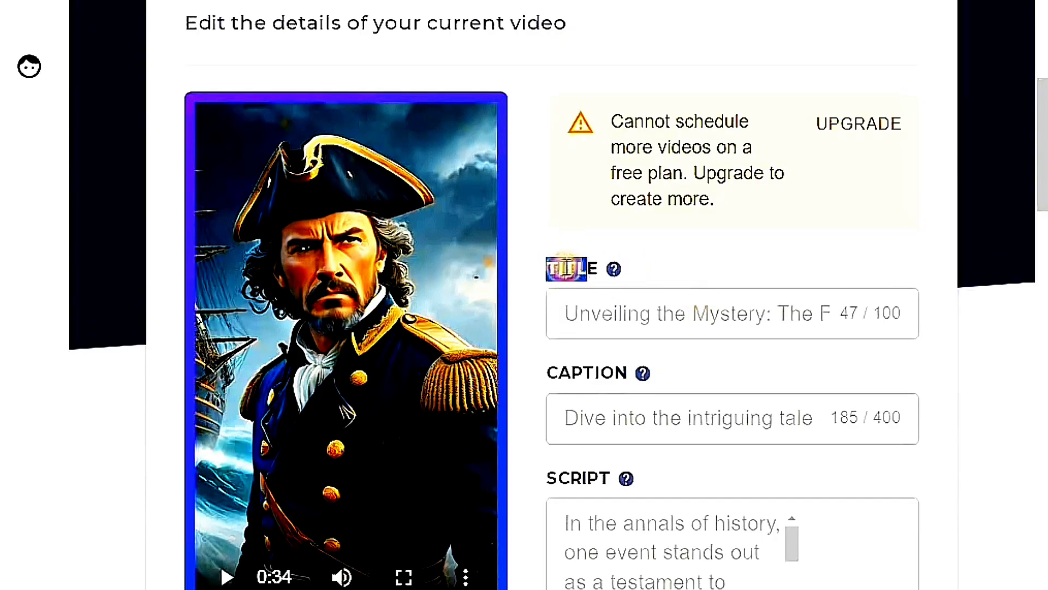
left_click_drag(865, 326, 884, 325)
left_click(685, 368)
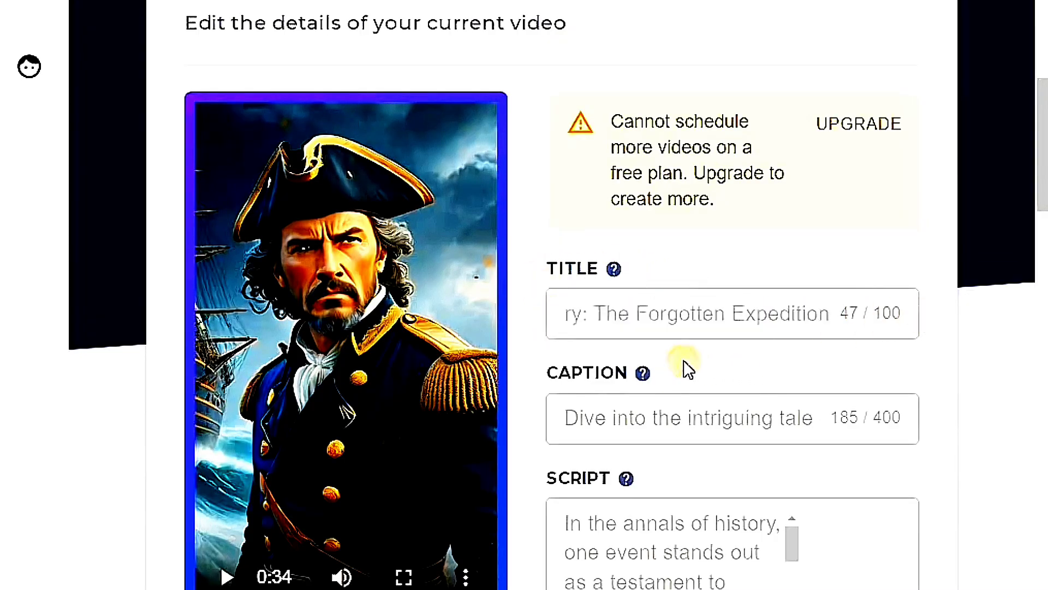
scroll(650, 381, "down", 4)
scroll(546, 175, "down", 2)
left_click_drag(524, 164, 625, 169)
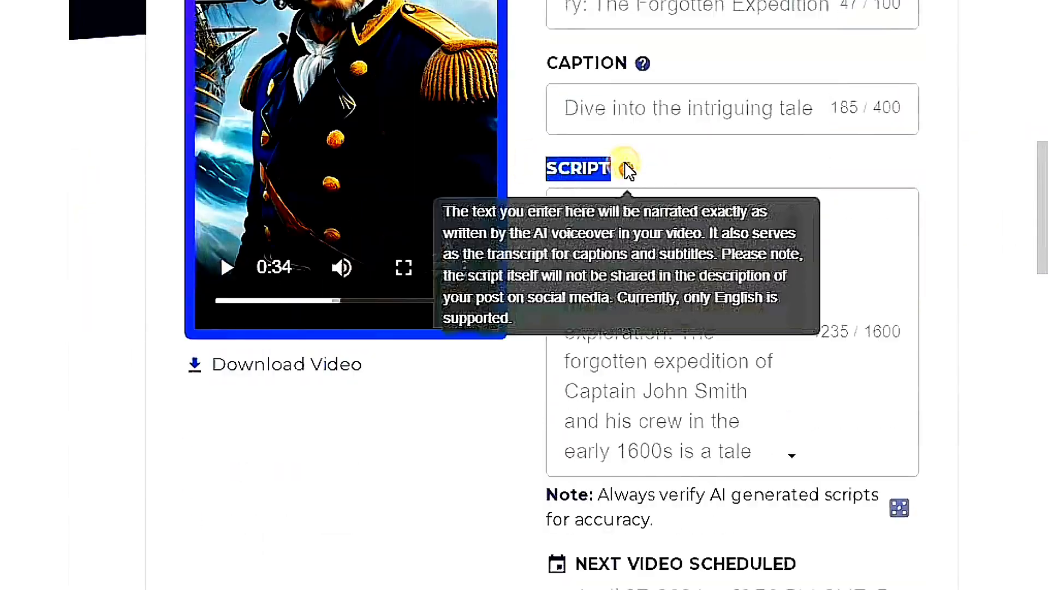
key("ctrl+a")
scroll(473, 420, "up", 6)
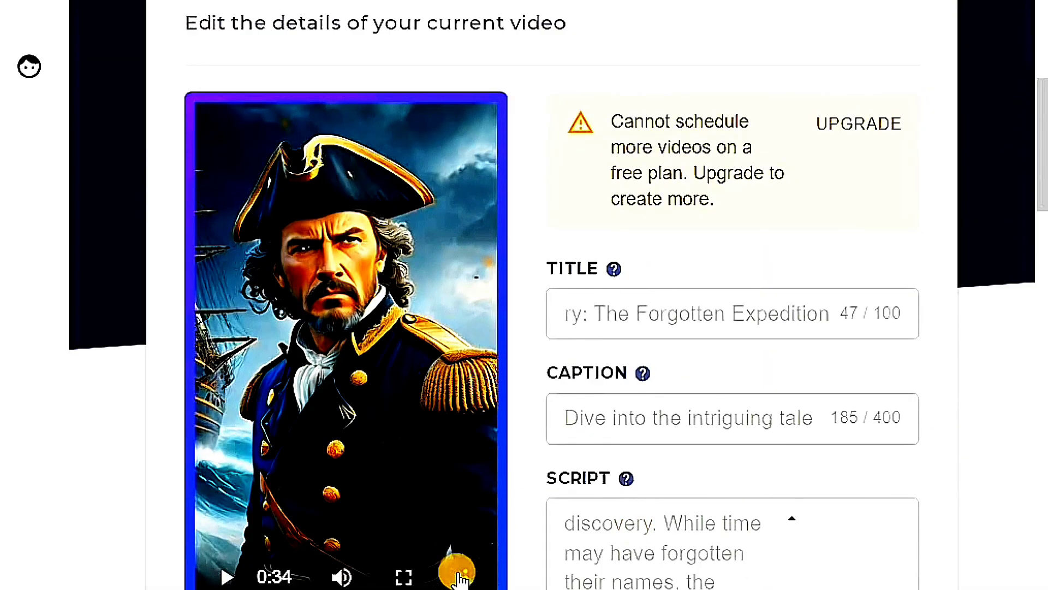
Download 'Unveiling the Mystery: The Forgotten Expedition' and open the downloaded file for playback
left_click(460, 578)
left_click(288, 409)
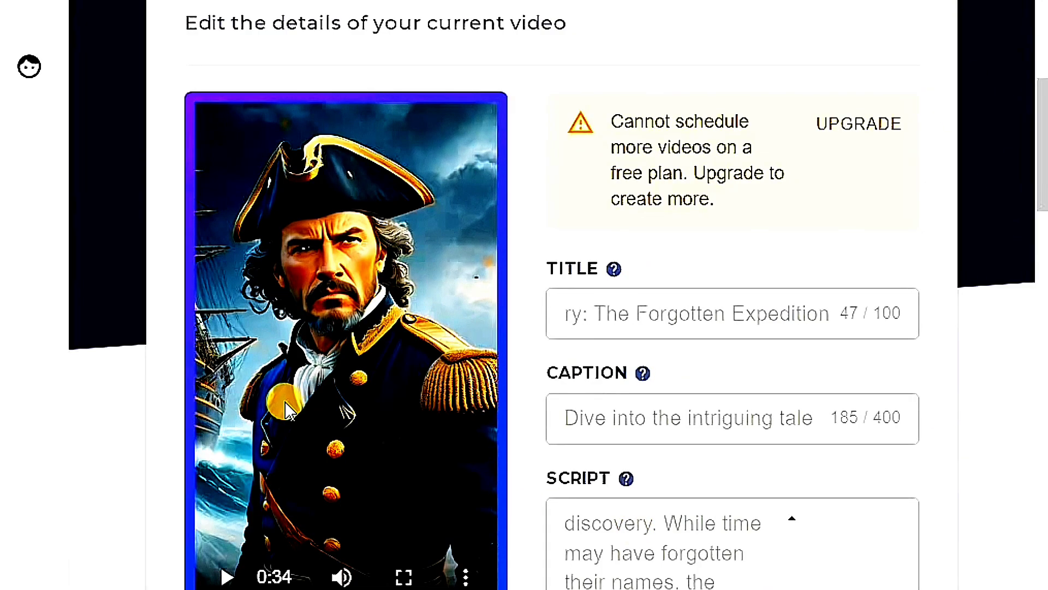
left_click(991, 6)
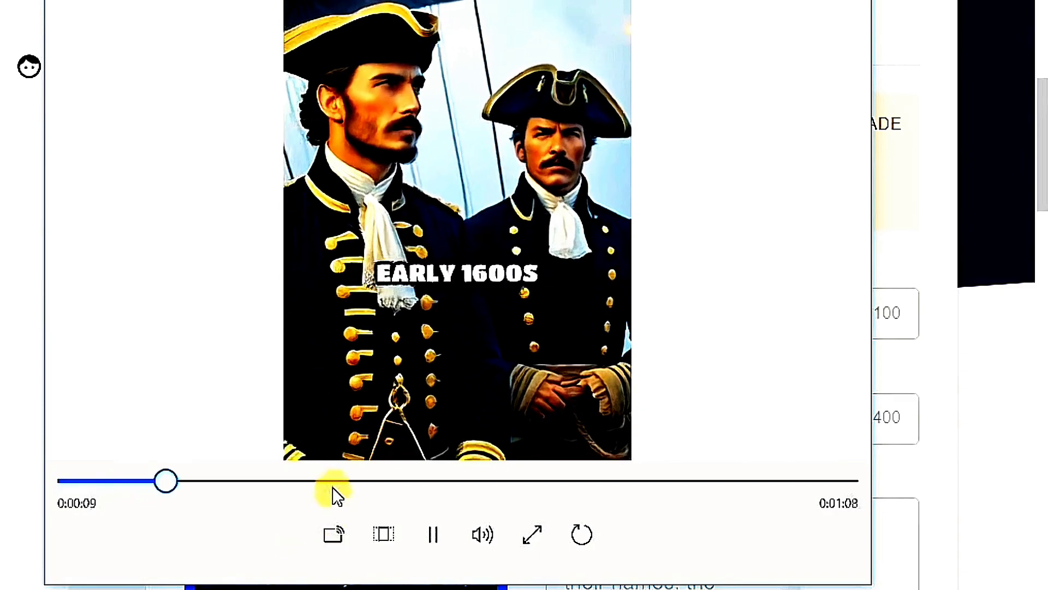
Skip through the video at about 0:26, 0:38, 0:46, 0:54, 0:59 and 1:05 to its final scenes
left_click(336, 481)
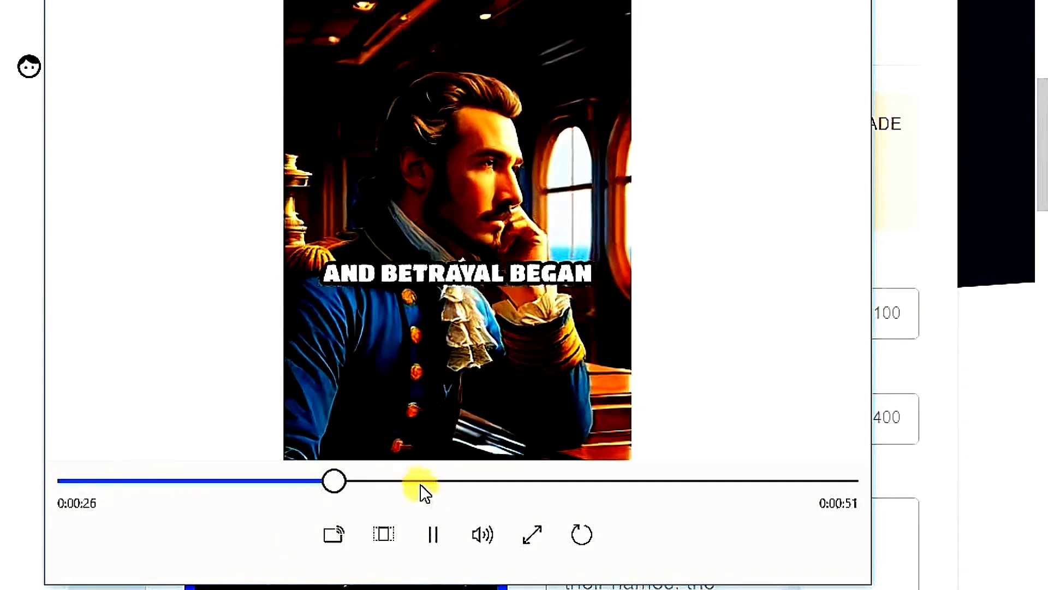
left_click(461, 481)
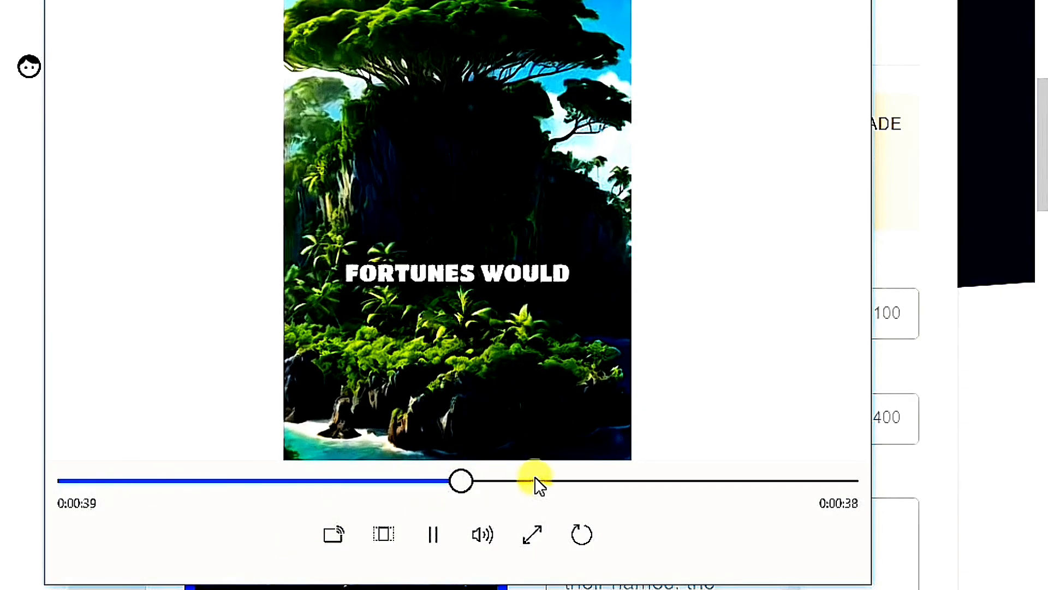
left_click(536, 481)
left_click(610, 480)
left_click(667, 480)
left_click(720, 481)
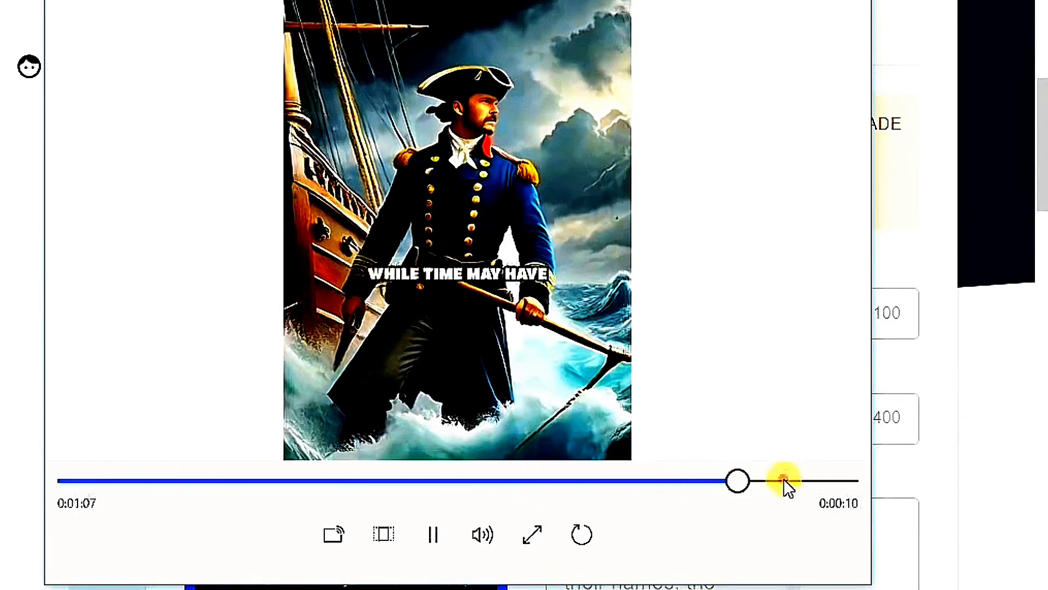
left_click(784, 480)
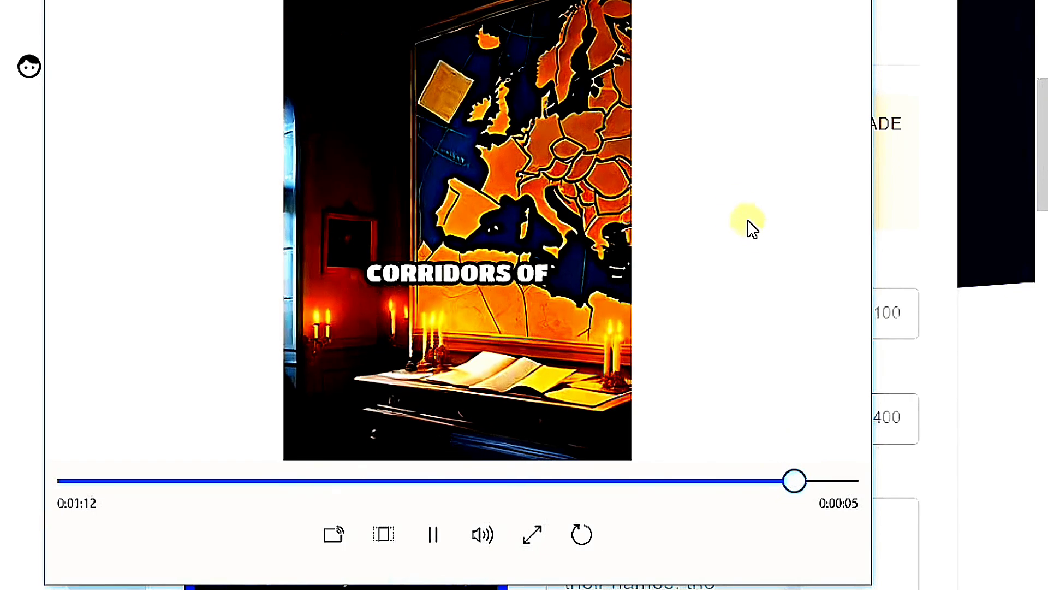